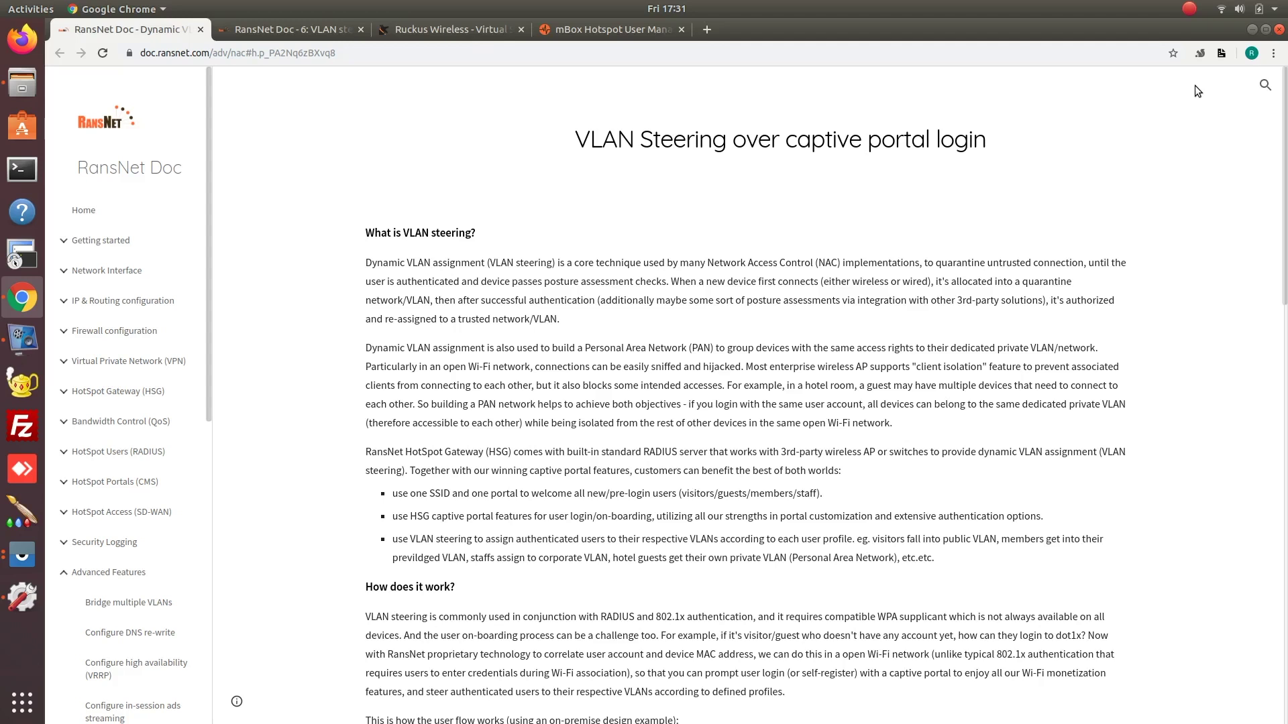
Scroll the user flow and diagram, then switch to the 'RansNet Doc - 6: VLAN steering' article.
scroll(946, 379, down, 7)
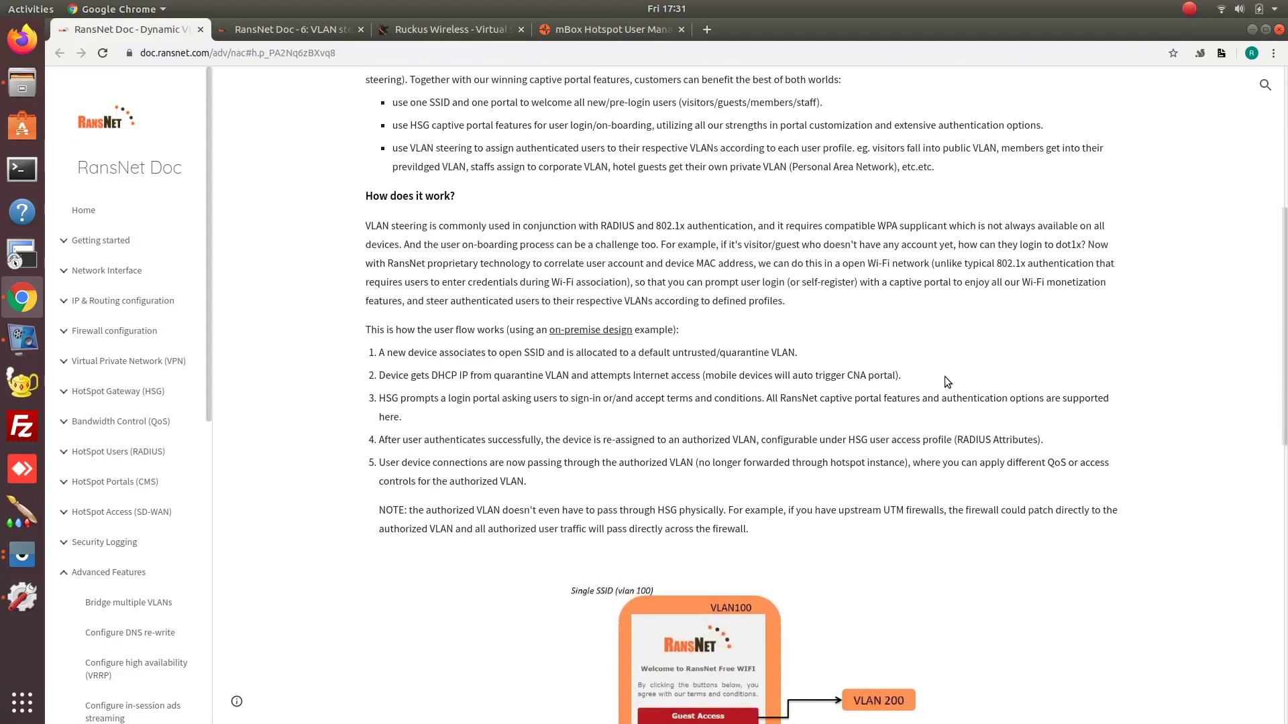
scroll(944, 377, down, 2)
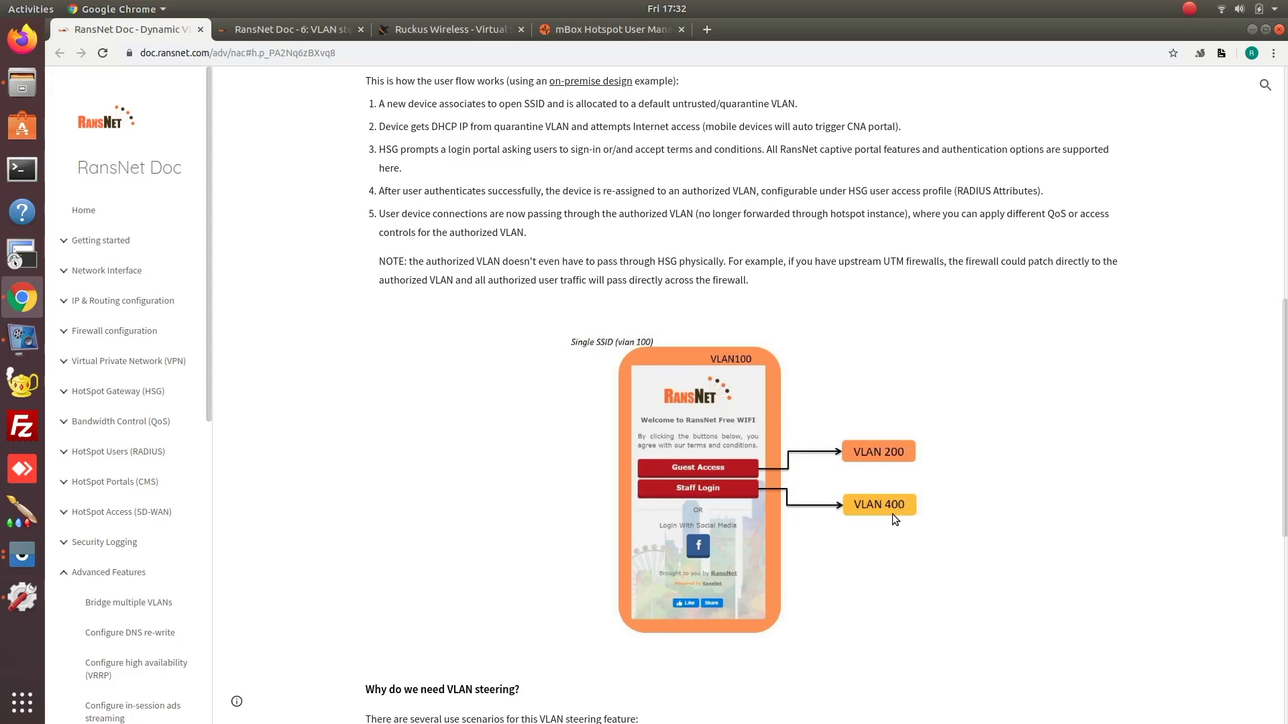
click(262, 29)
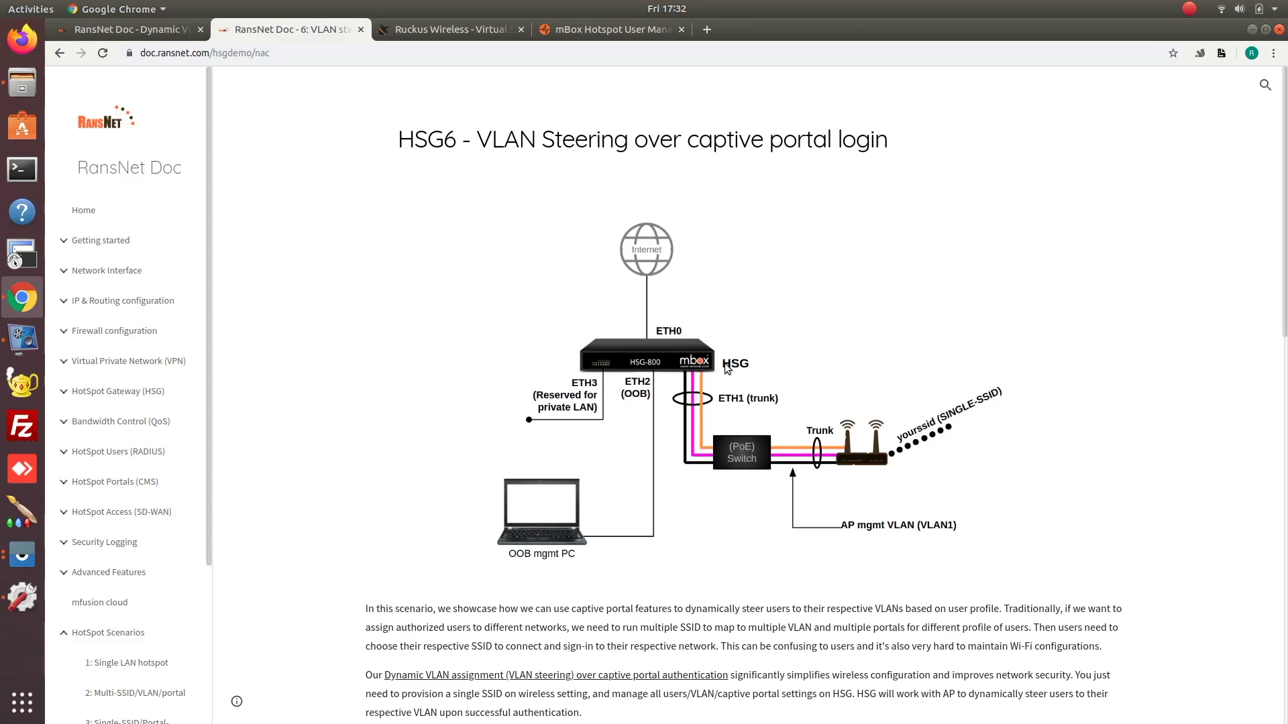
Select the RansNet-DEMO WLAN in the SmartZone Wireless LANs list.
click(446, 31)
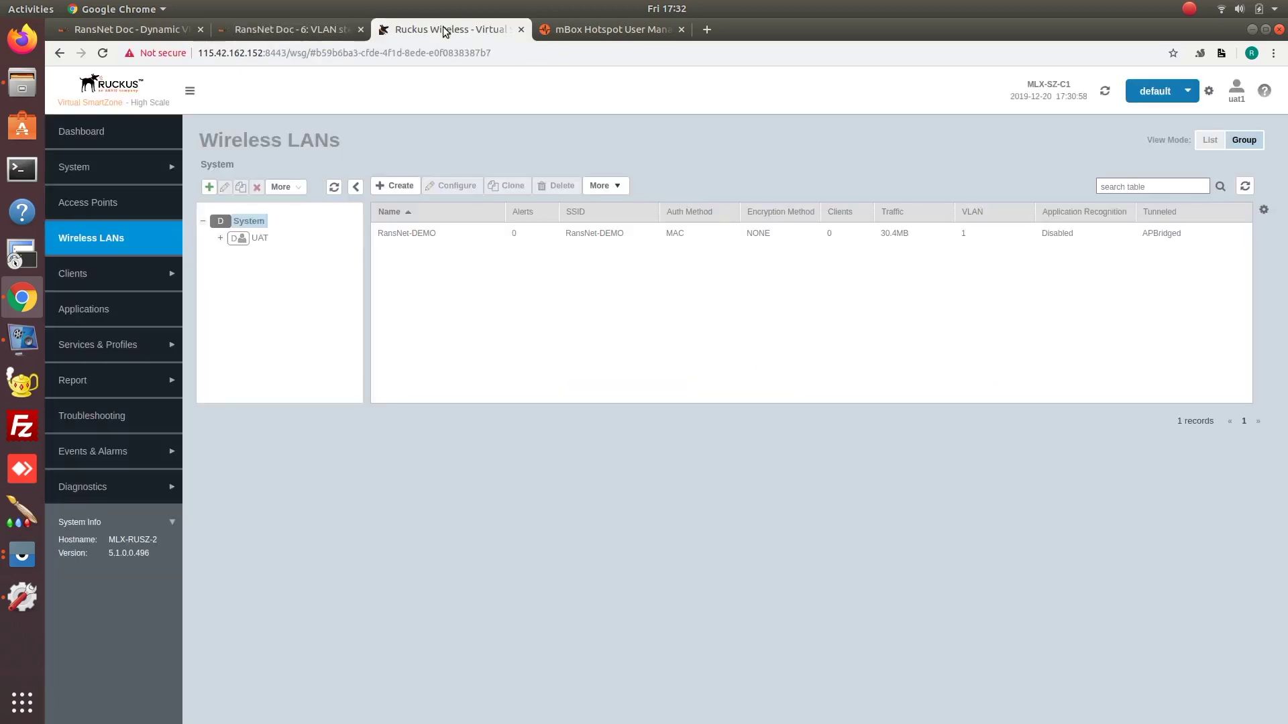
click(418, 239)
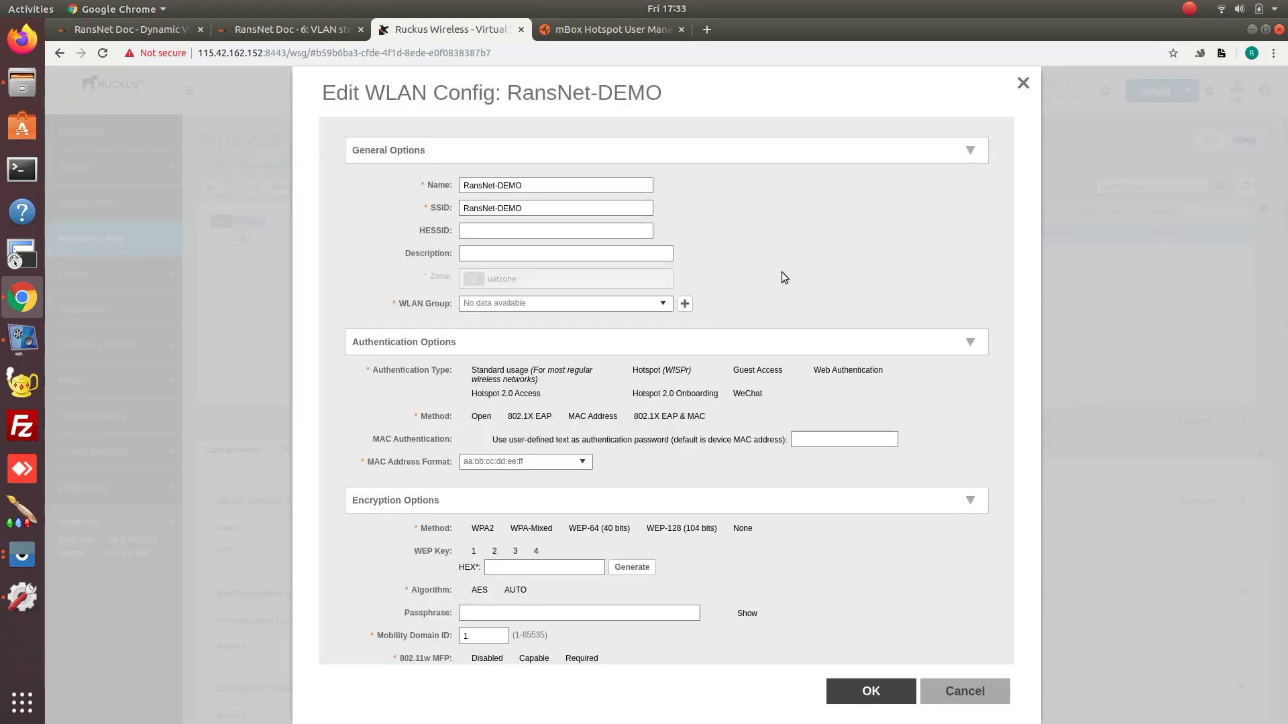
scroll(777, 497, down, 5)
scroll(544, 290, up, 3)
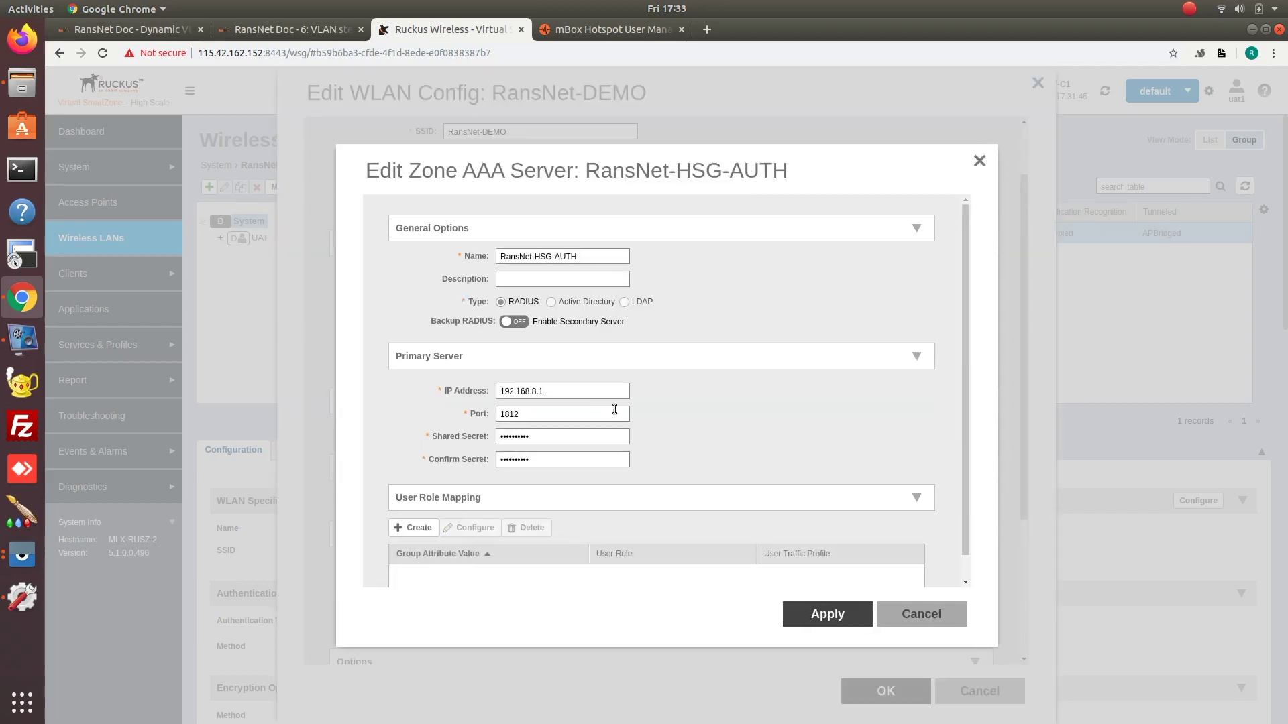
Inspect the RansNet-HSG-AUTH RADIUS server (192.168.8.1, port 1812), cancelling both dialogs unchanged.
double_click(543, 393)
double_click(544, 411)
scroll(713, 420, down, 1)
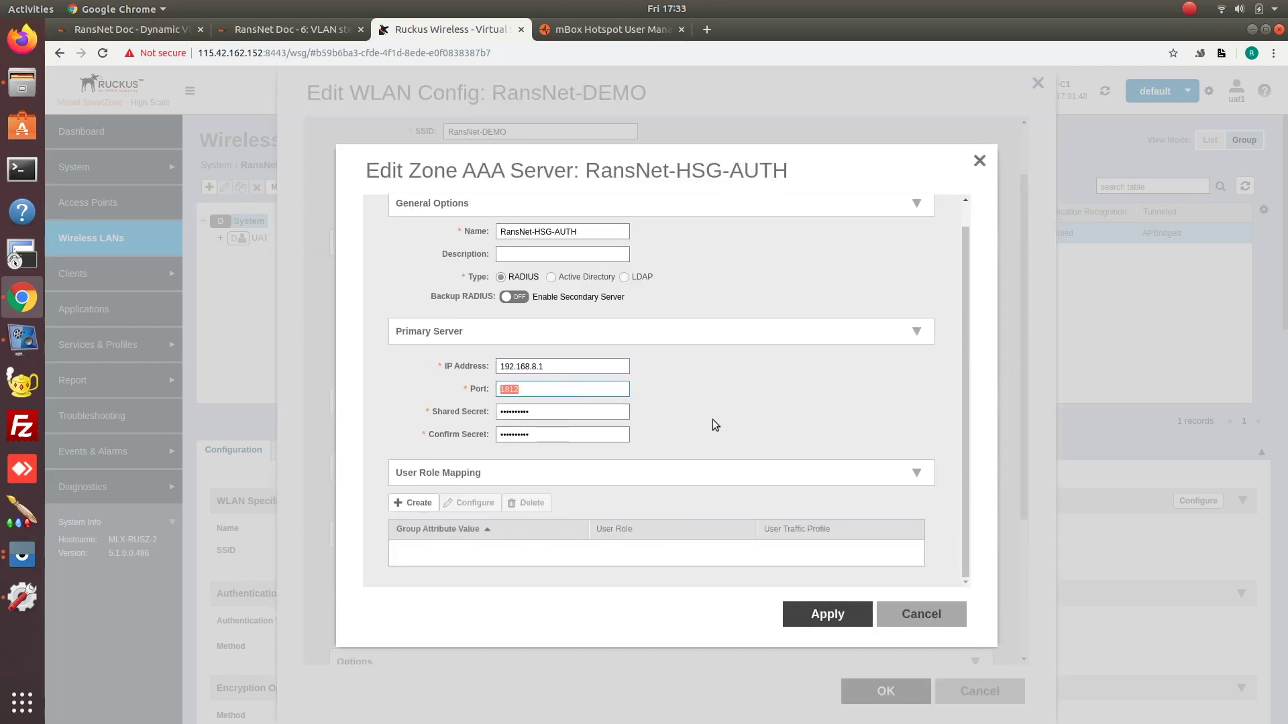
click(915, 613)
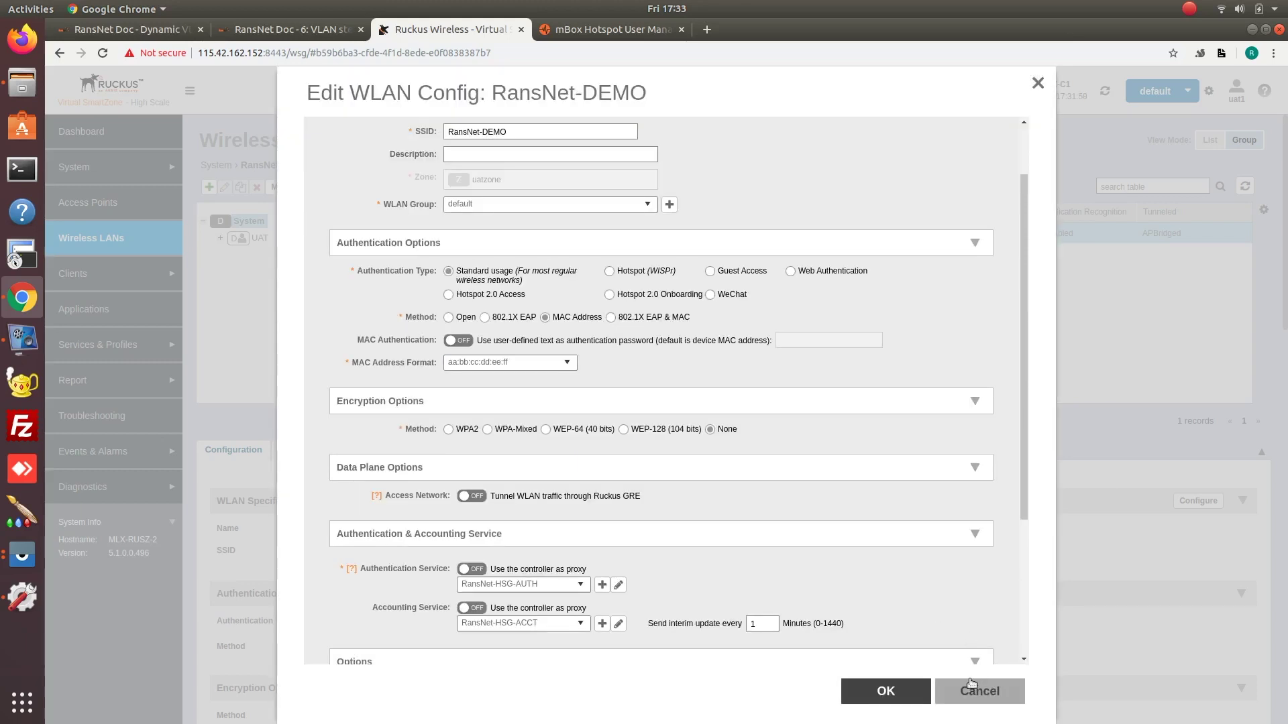
click(966, 690)
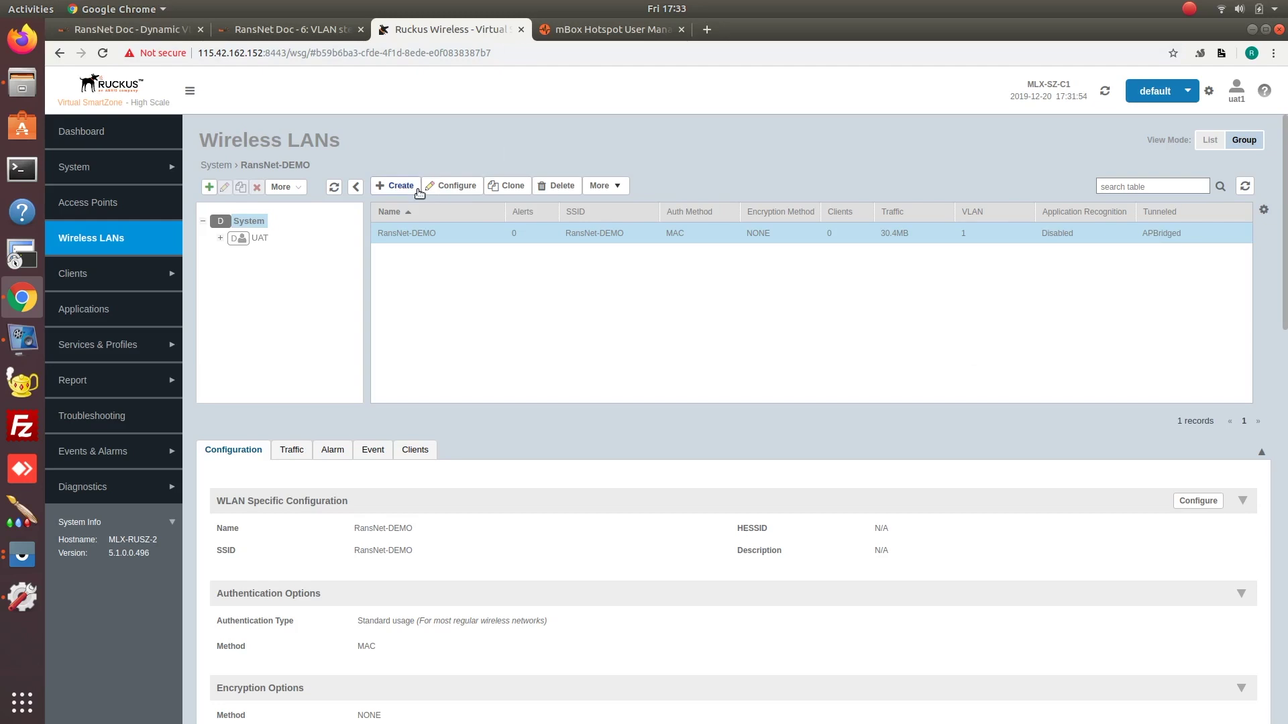
In mBox Access Profile, review NACDEFAULT's access info showing quarantine VLAN 100.
click(293, 29)
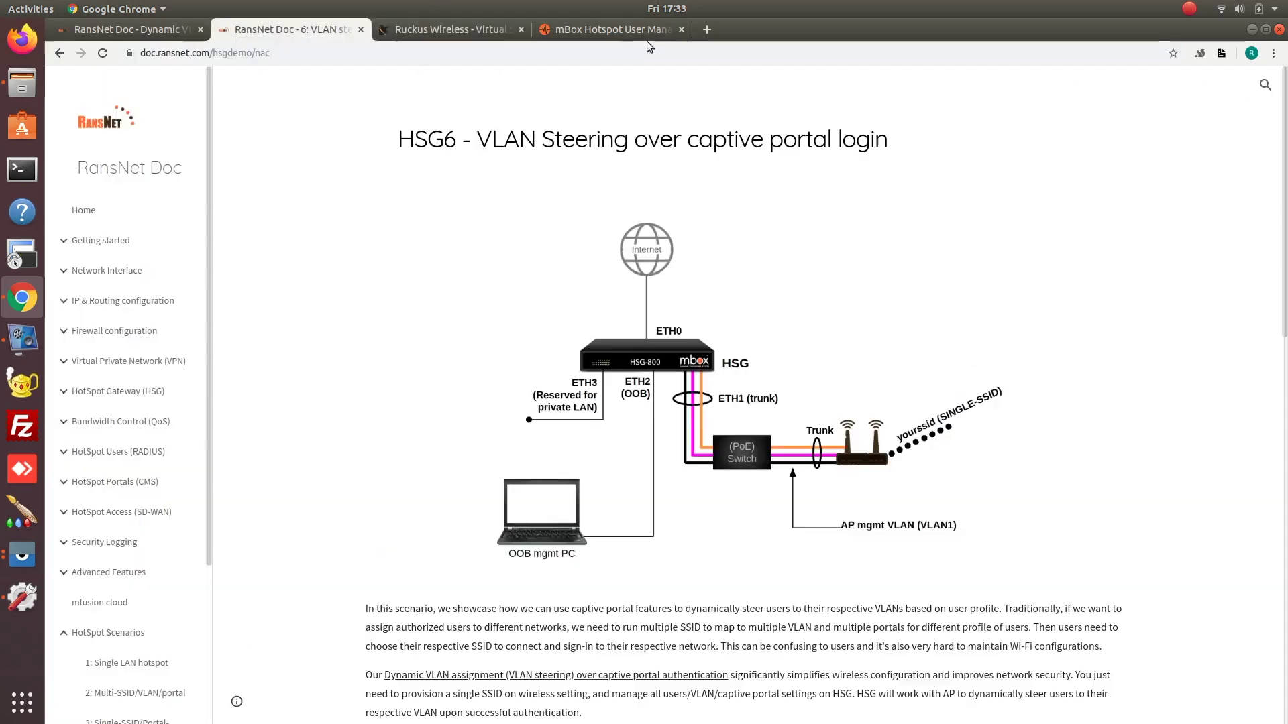
click(612, 29)
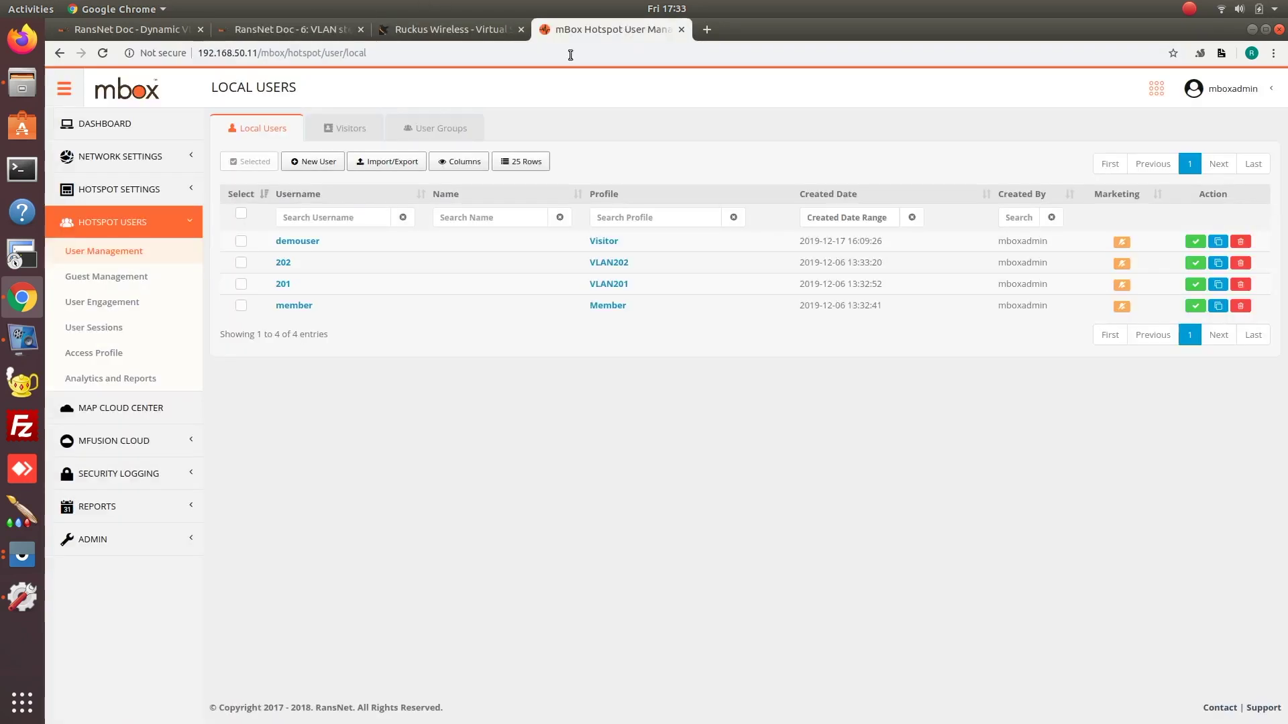
click(108, 354)
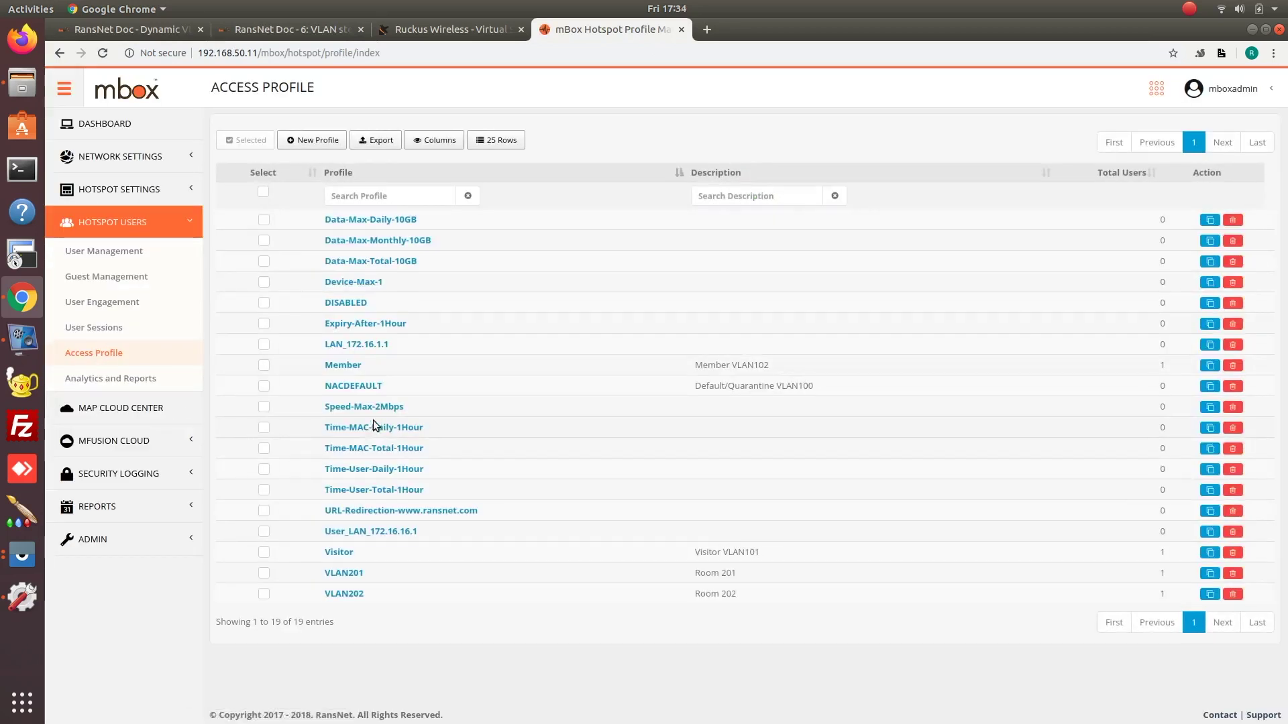
click(355, 386)
click(382, 137)
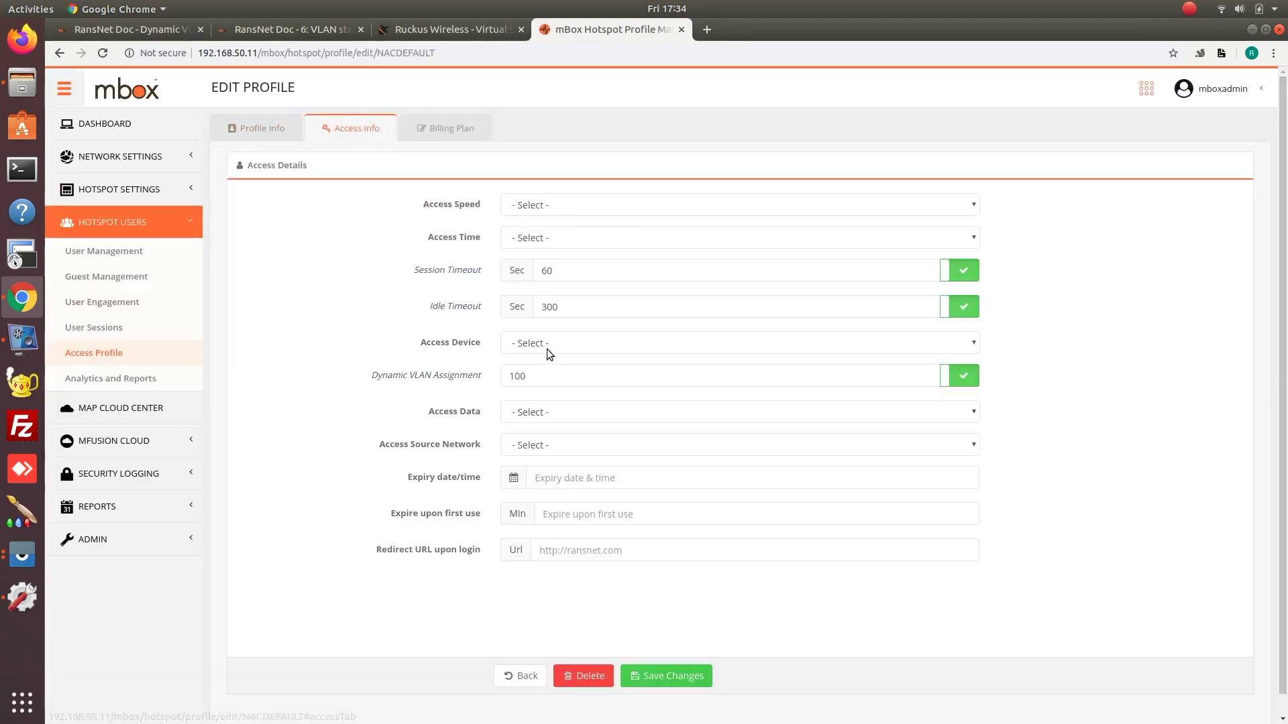
drag(550, 377, 489, 381)
click(528, 675)
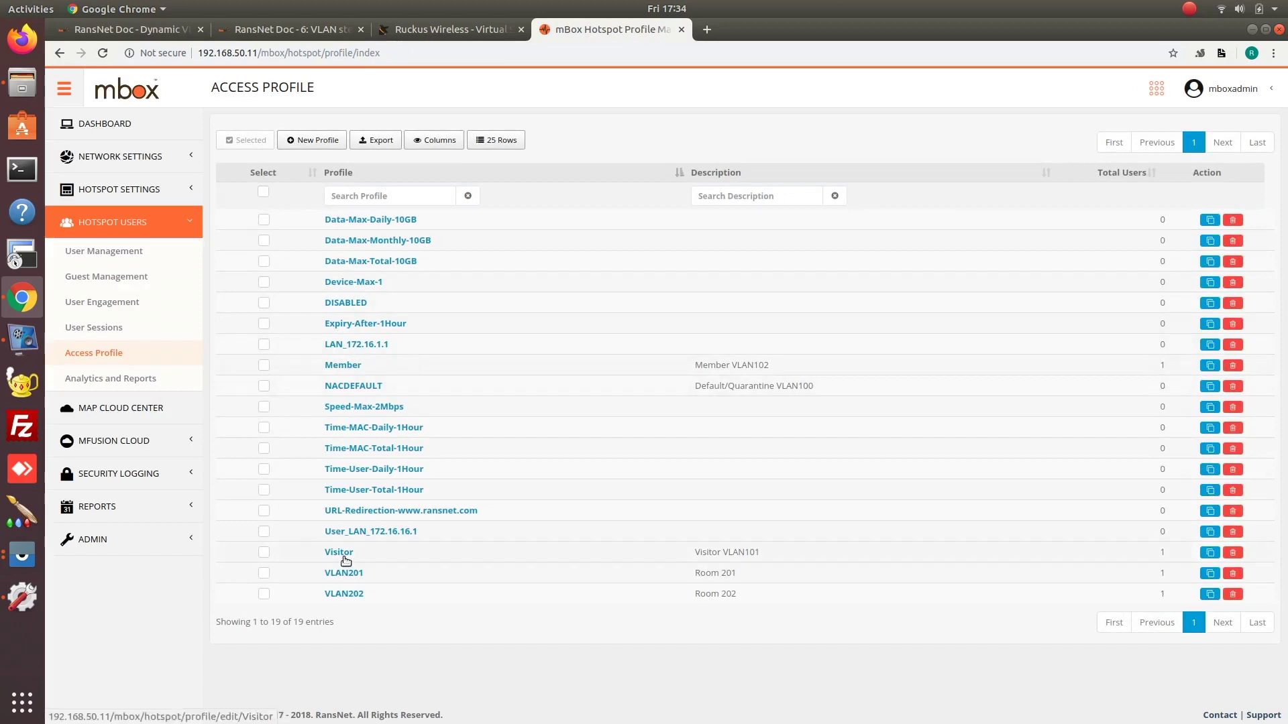
Review the Visitor profile's access info: Dynamic VLAN 101 with a 30-second timeout.
click(342, 554)
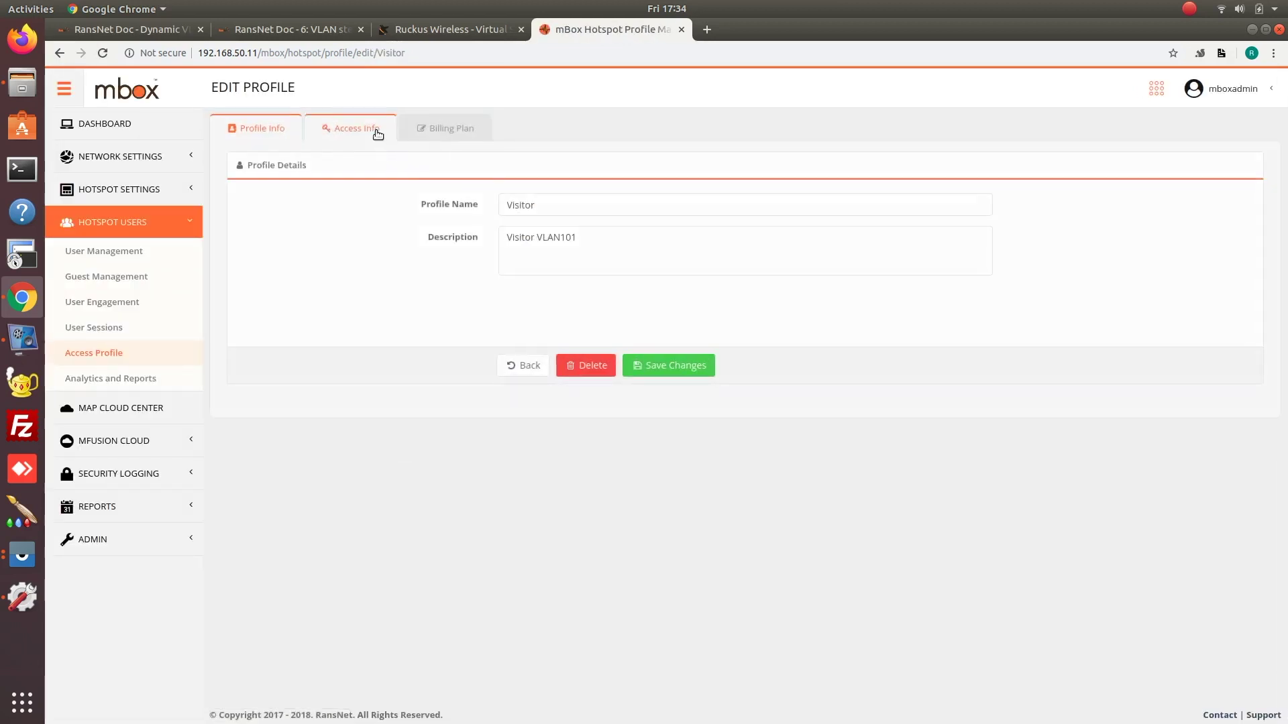
click(371, 130)
click(520, 412)
drag(521, 412, 501, 444)
click(563, 450)
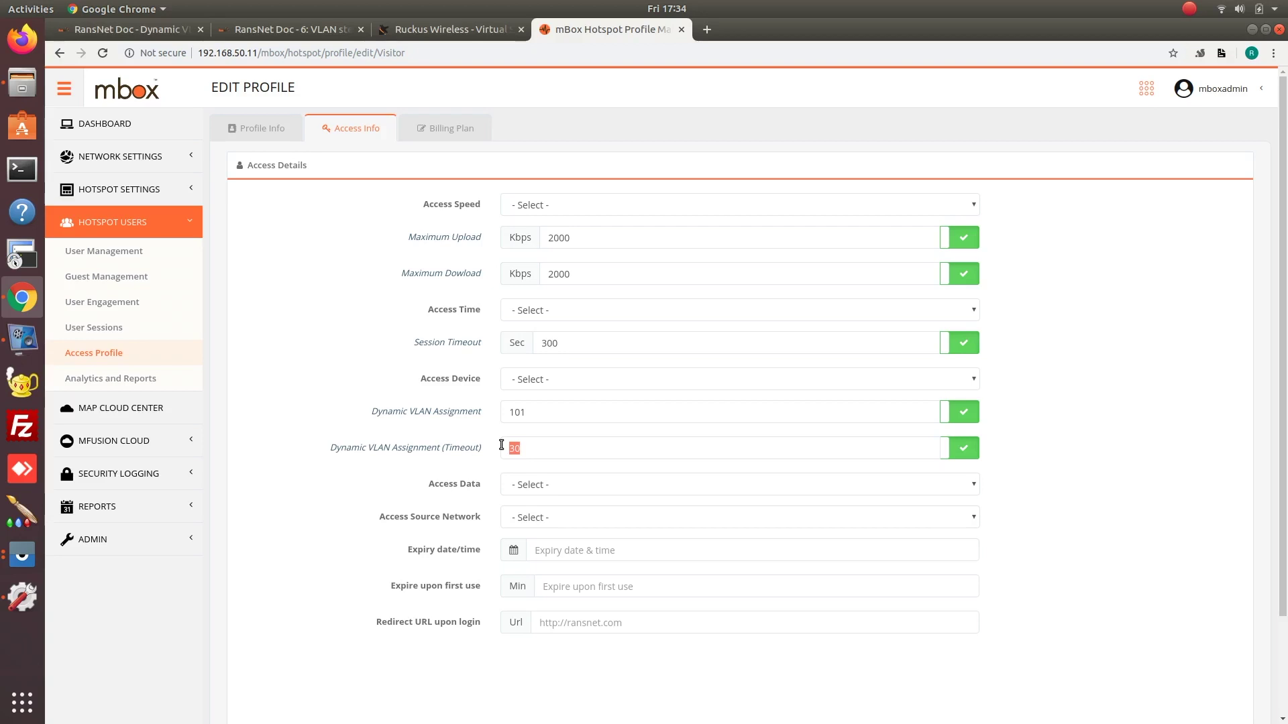
Review the Member profile's VLAN 102 and 5000 Kbps upload and download limits.
click(102, 353)
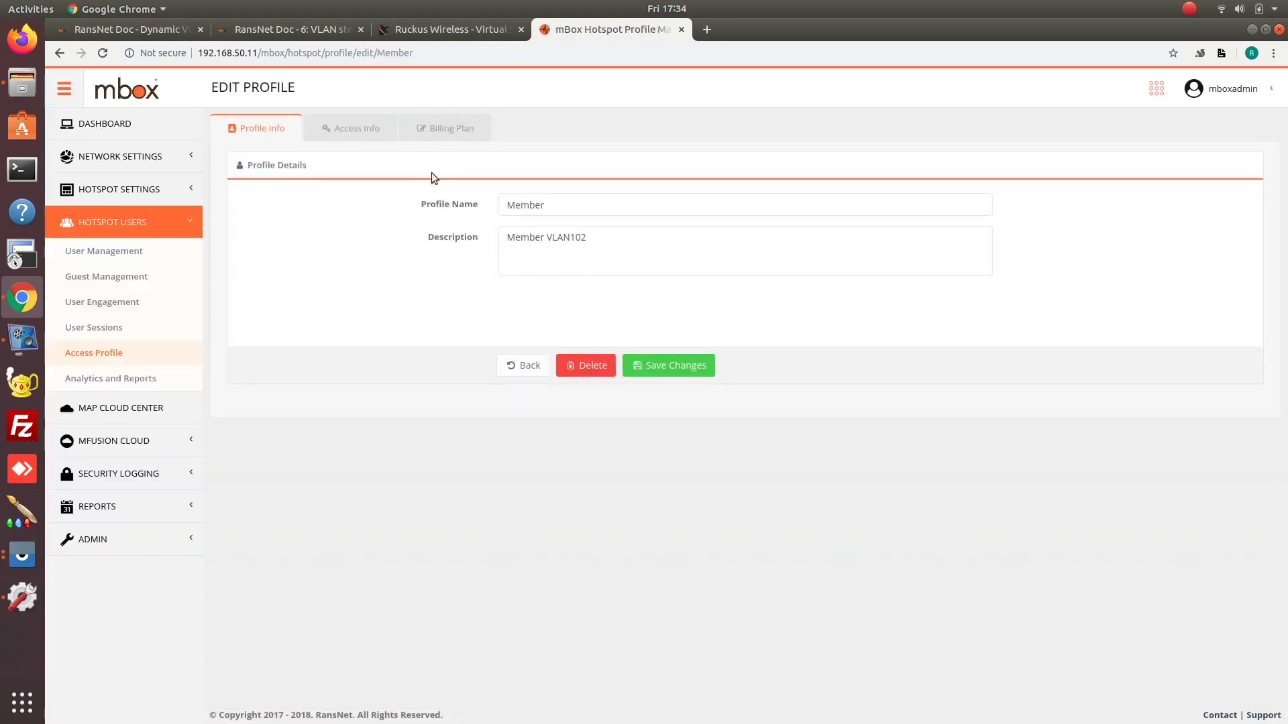
click(346, 128)
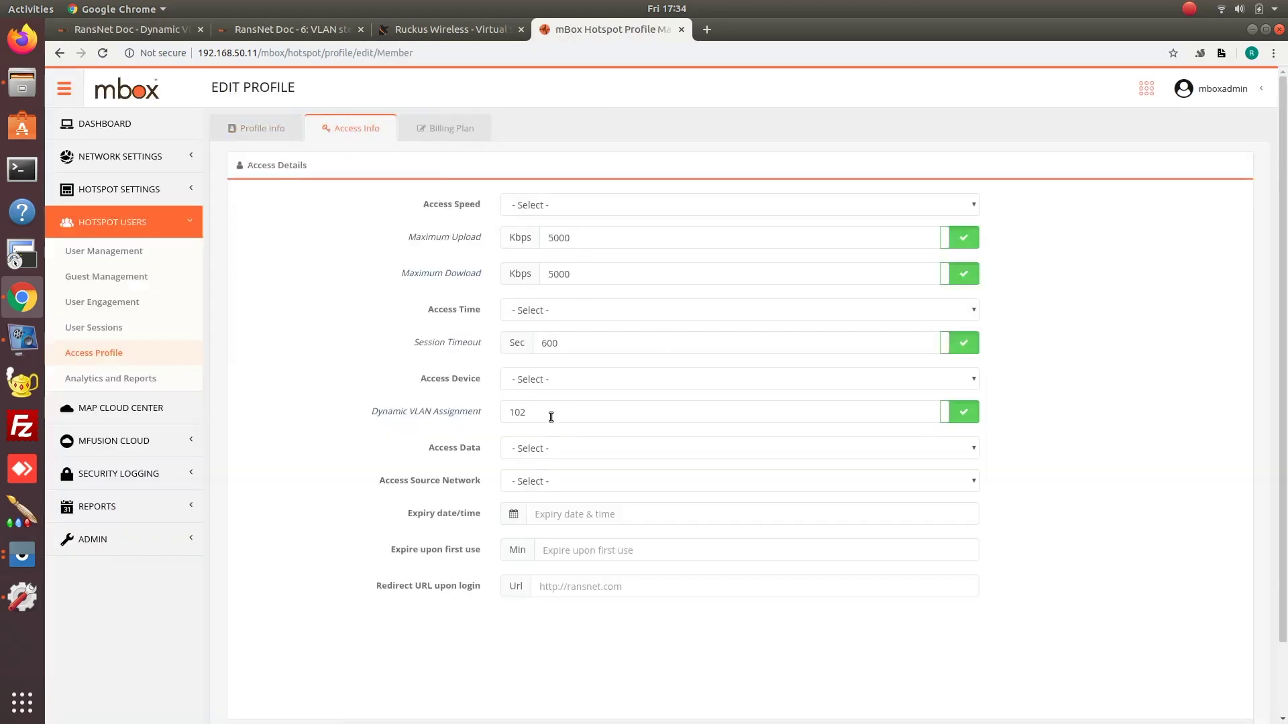
drag(551, 416, 452, 397)
drag(593, 274, 481, 248)
drag(590, 237, 501, 225)
click(102, 353)
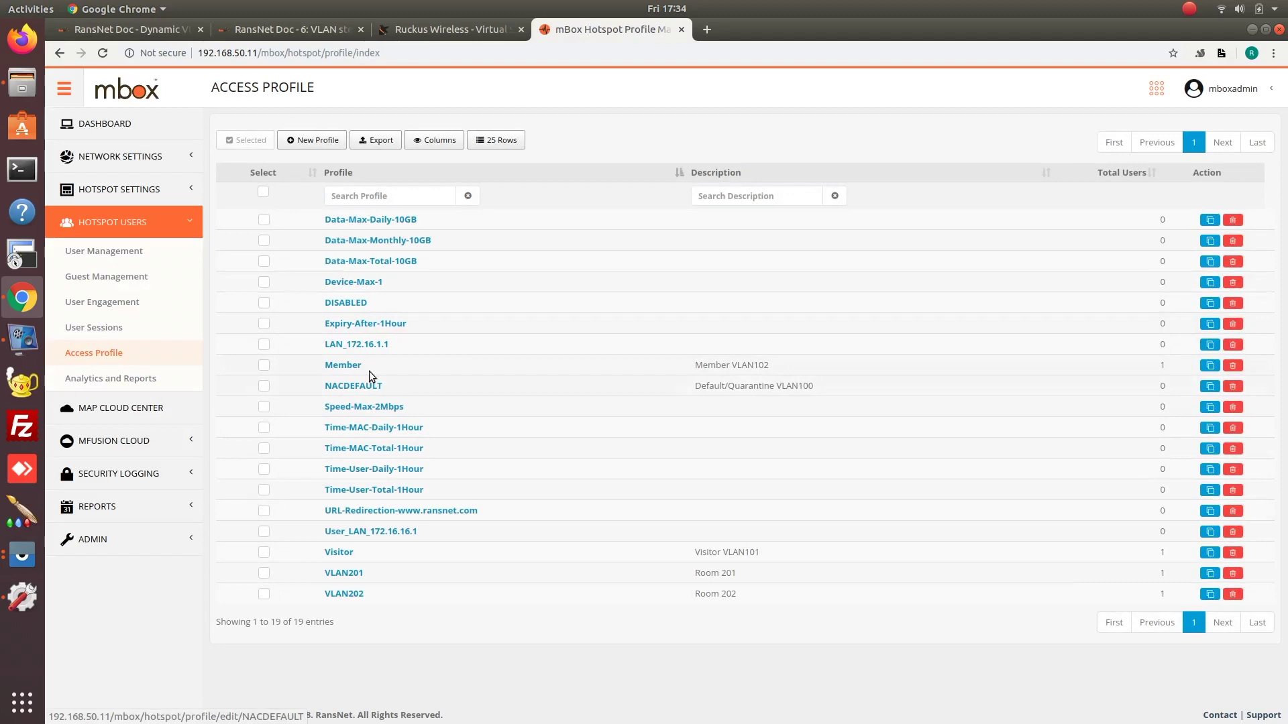
Recheck the Visitor profile's 2000 Kbps upload limit and return to the profile list.
click(338, 554)
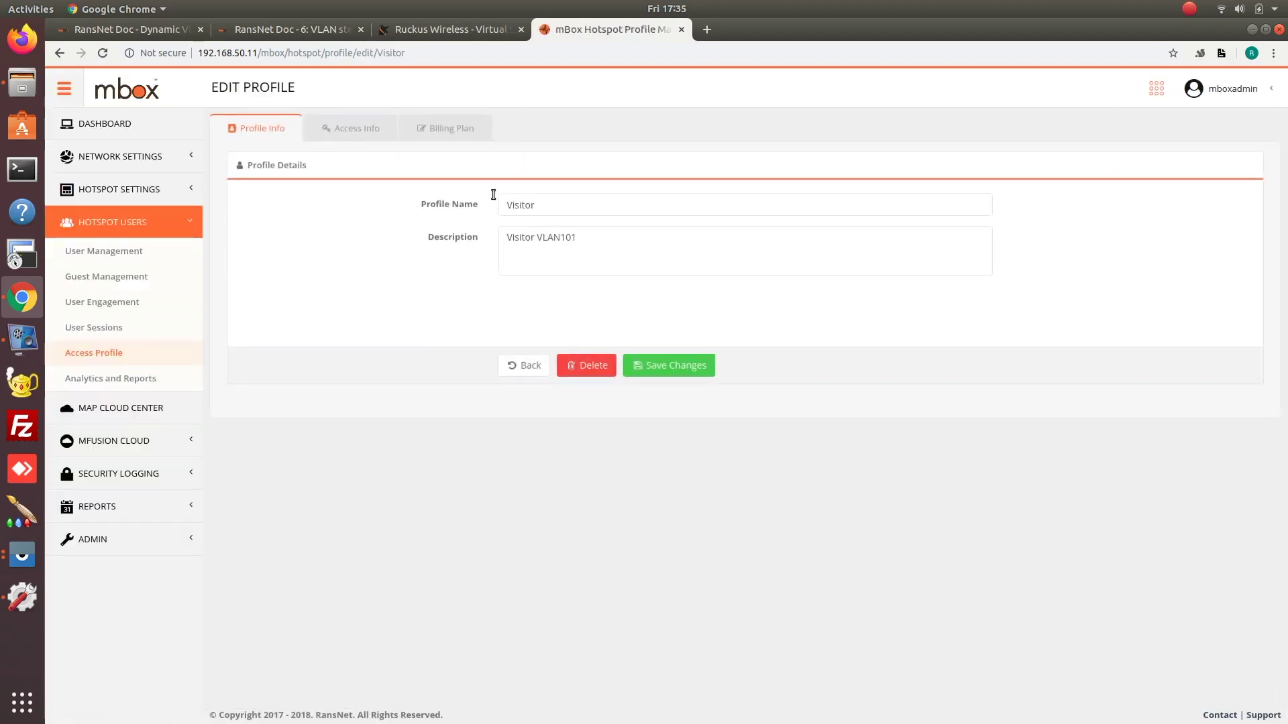
click(355, 128)
double_click(566, 238)
click(115, 352)
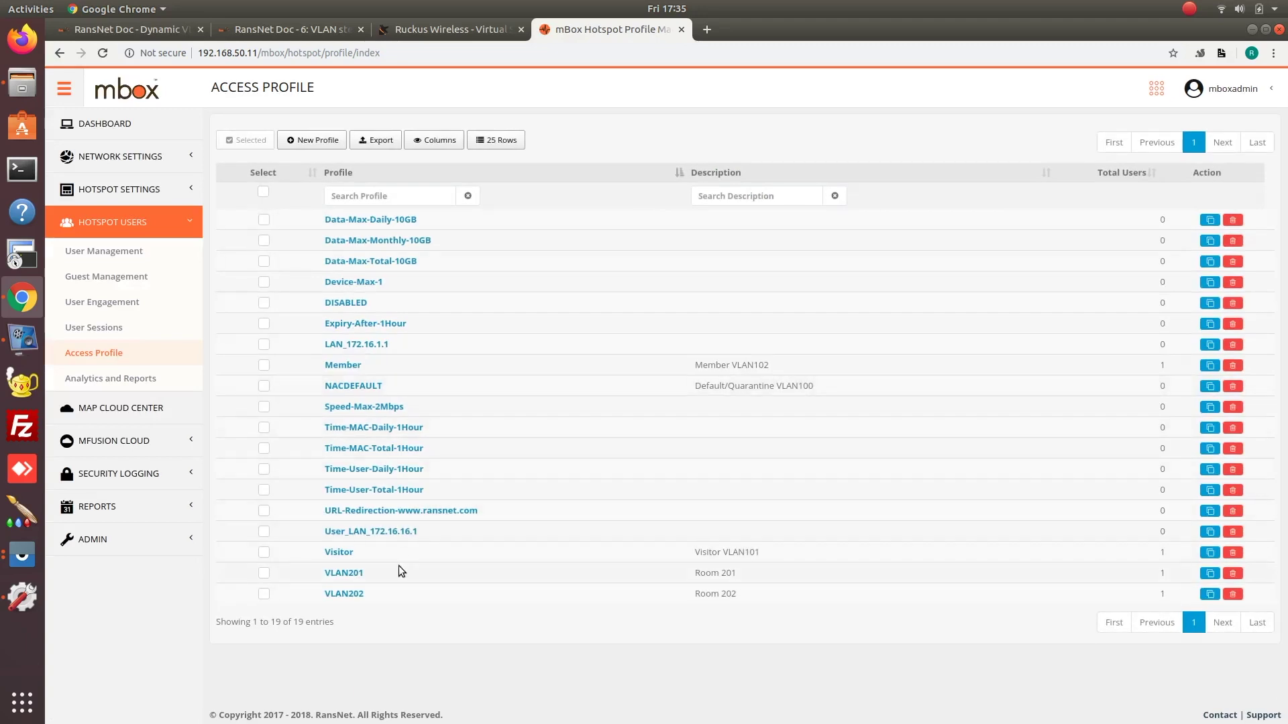
Open the VLAN201 room profile's access info and highlight its Dynamic VLAN value 201.
click(353, 573)
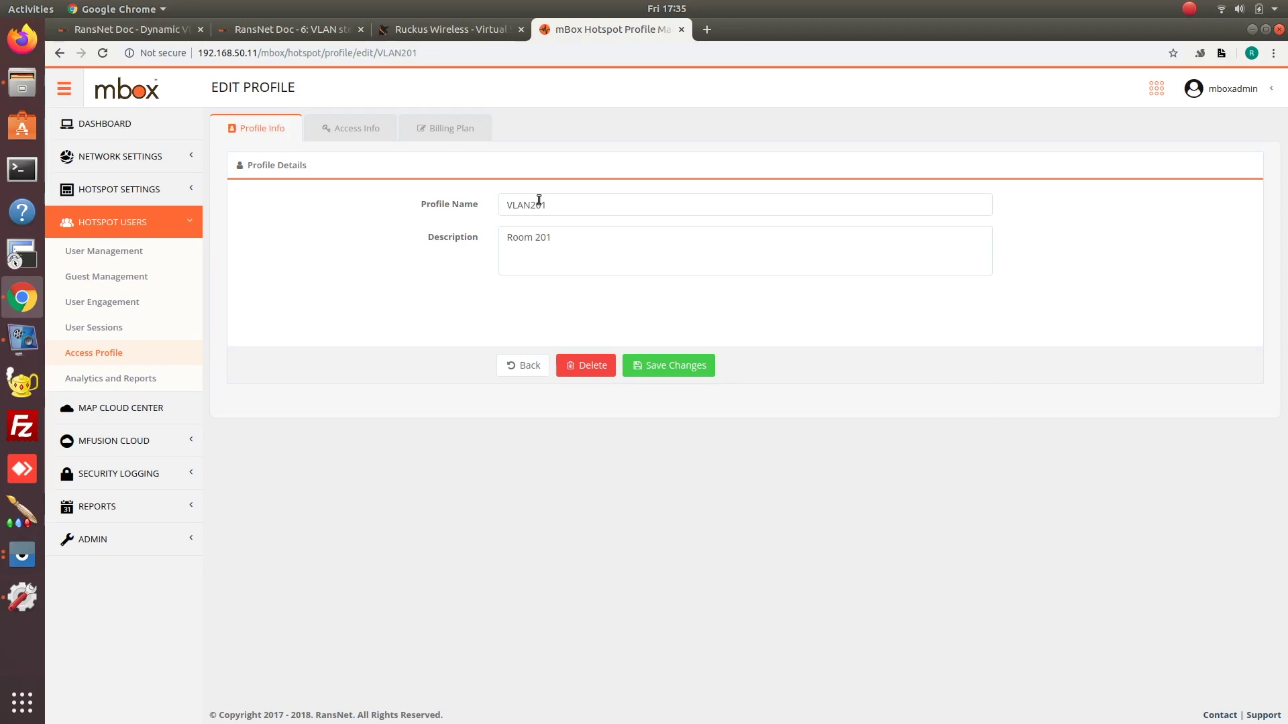
click(370, 129)
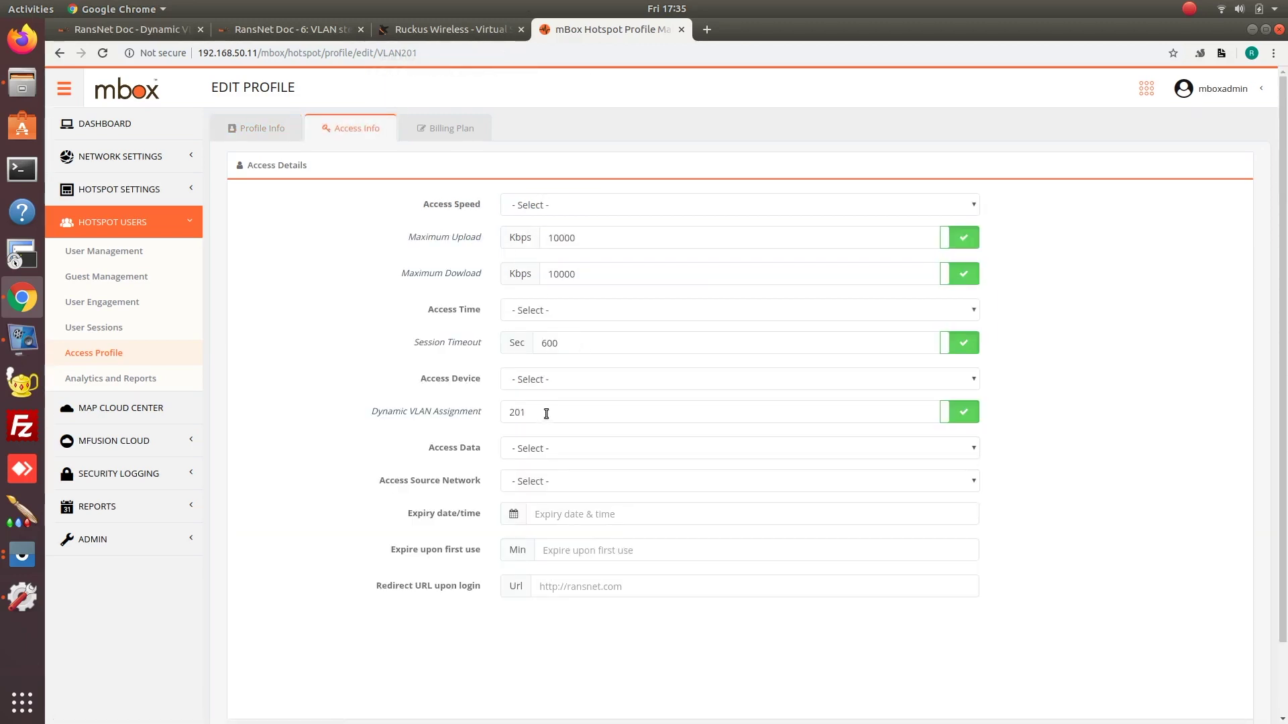
drag(554, 411, 457, 399)
In Local Users, point out user 202 on VLAN202 and the member user on Member.
click(540, 415)
key(Return)
click(101, 251)
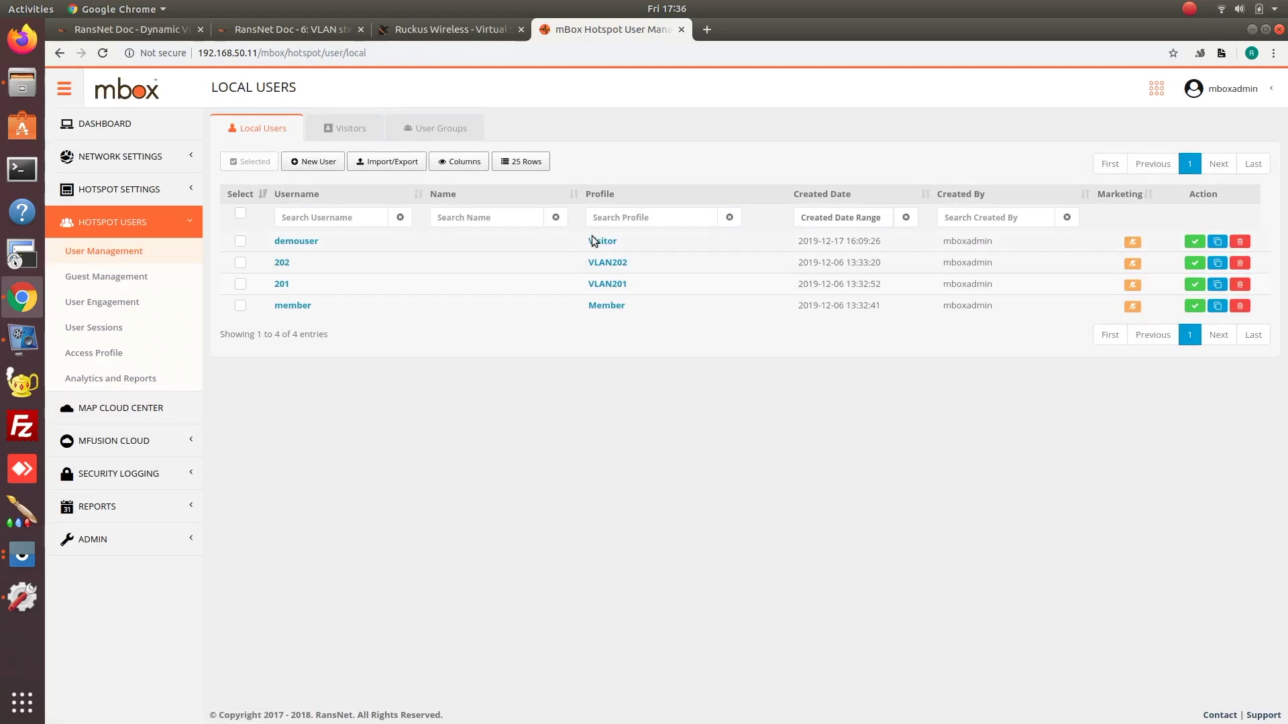
drag(320, 265, 264, 262)
drag(660, 260, 589, 262)
drag(410, 305, 271, 306)
drag(636, 309, 570, 300)
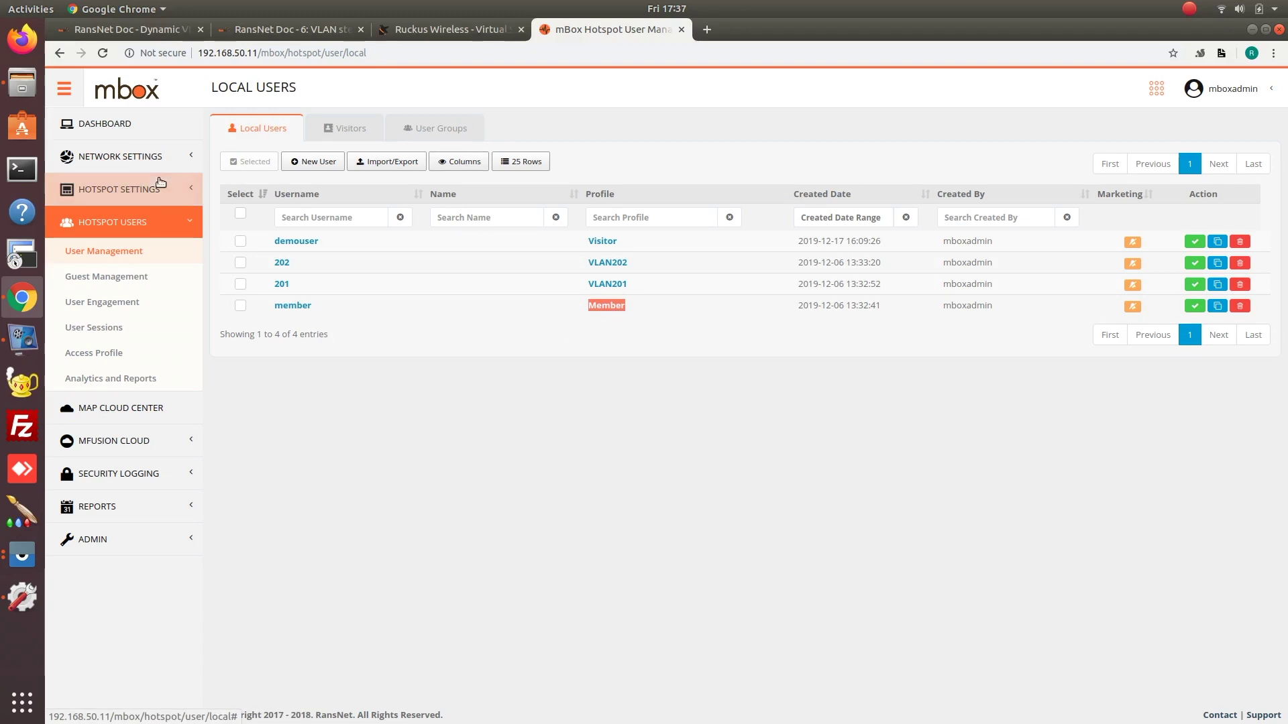
click(128, 158)
Show the VLAN interfaces, highlighting Quarantine vlan100, vlan102's 172.18.0.1/16 subnet and vlan201.
click(102, 187)
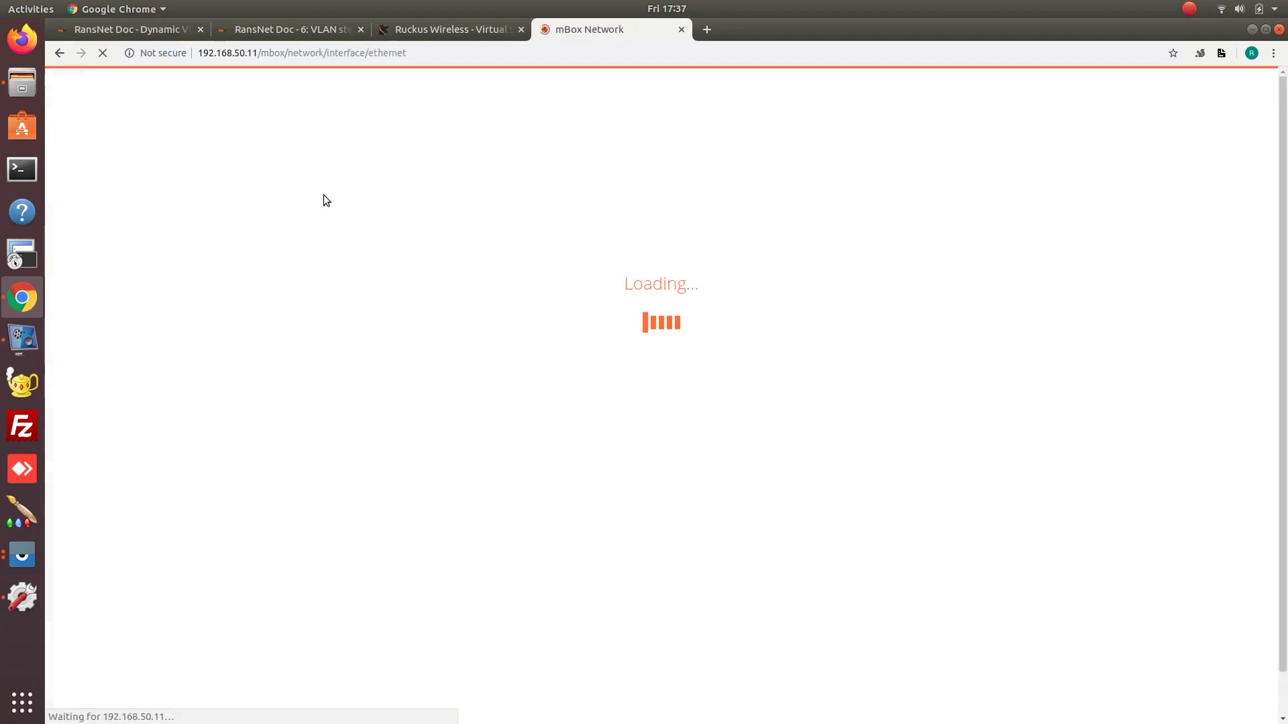
click(331, 131)
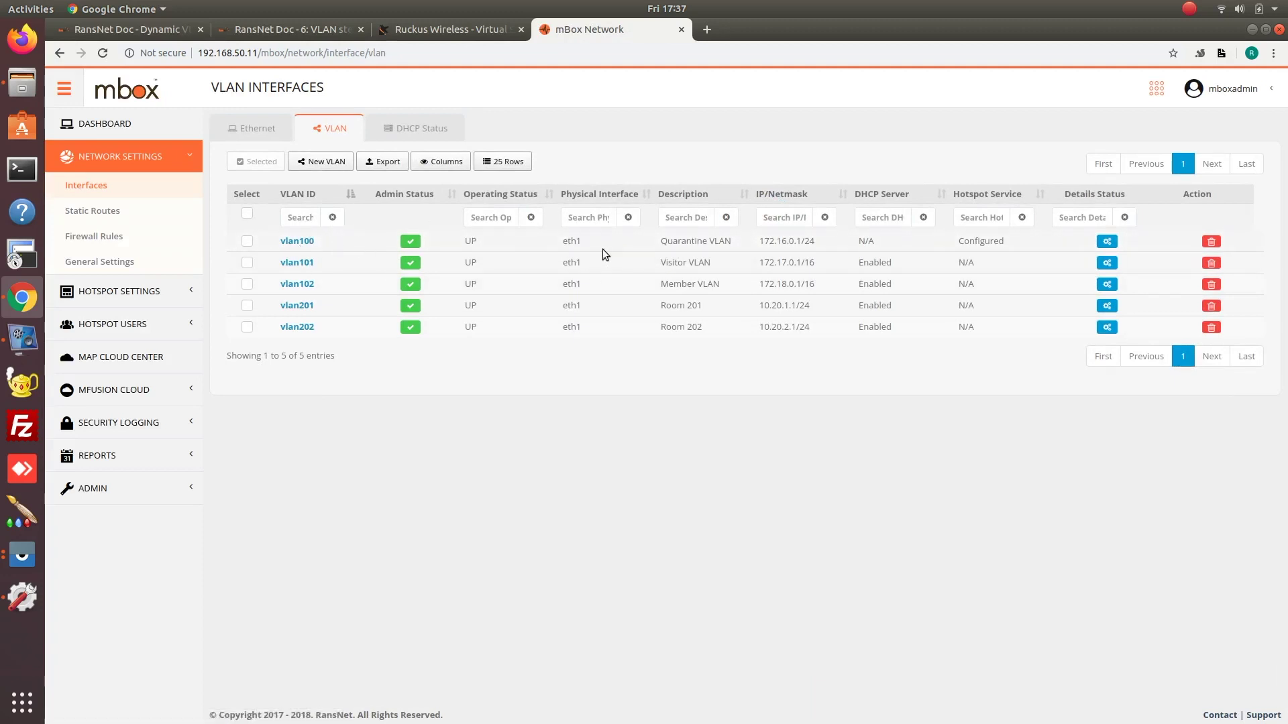
drag(649, 244, 751, 236)
drag(759, 286, 822, 286)
double_click(297, 302)
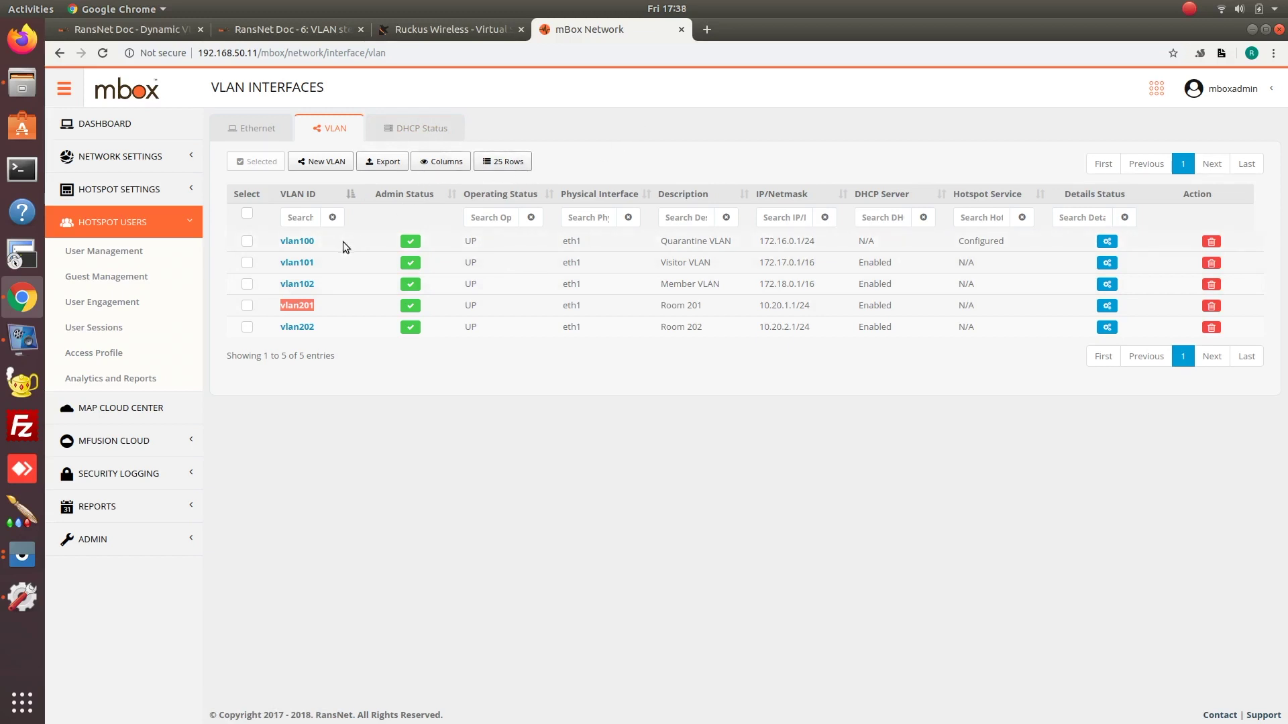
click(22, 555)
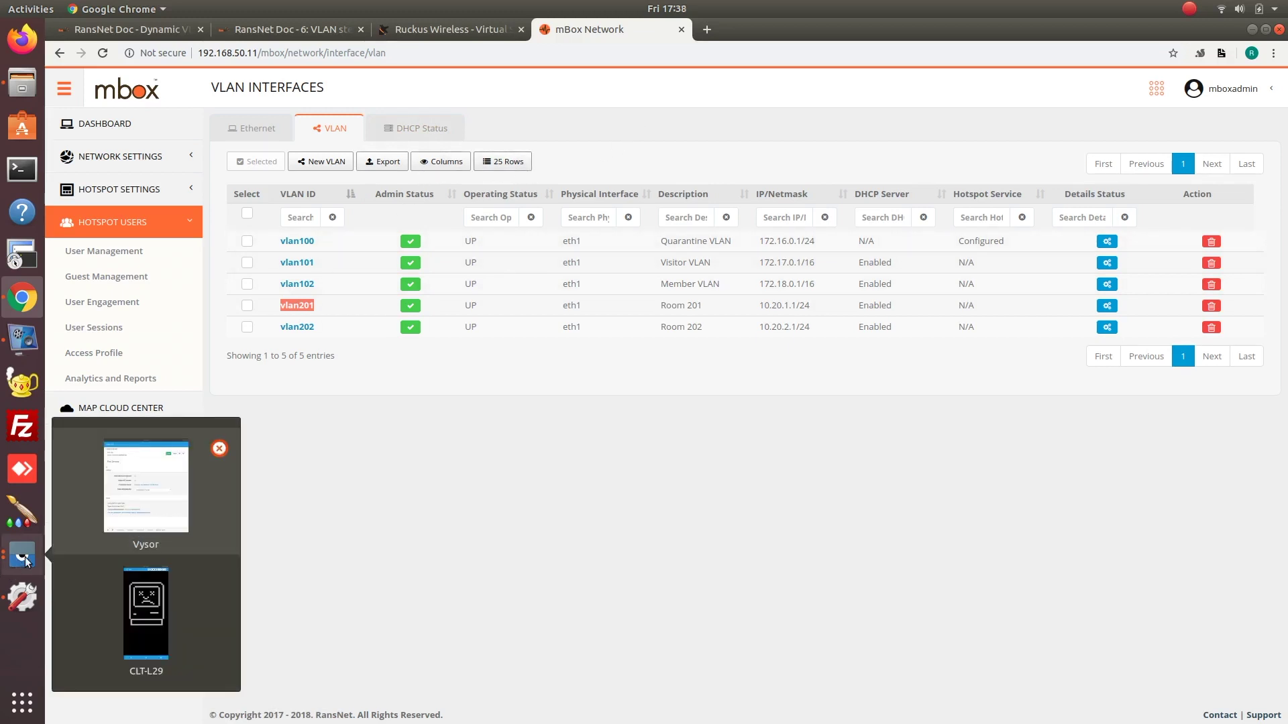
Bring the mirrored CLT-L29 phone window to the front in Vysor.
click(167, 583)
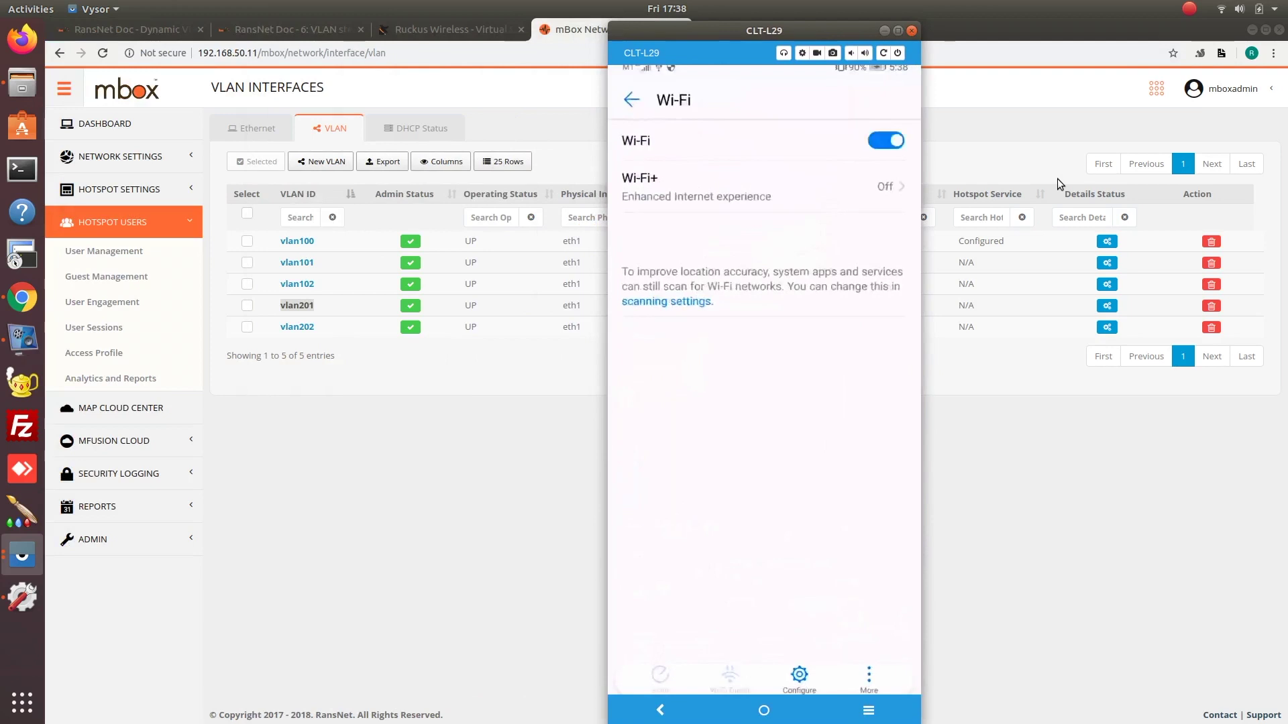
click(475, 26)
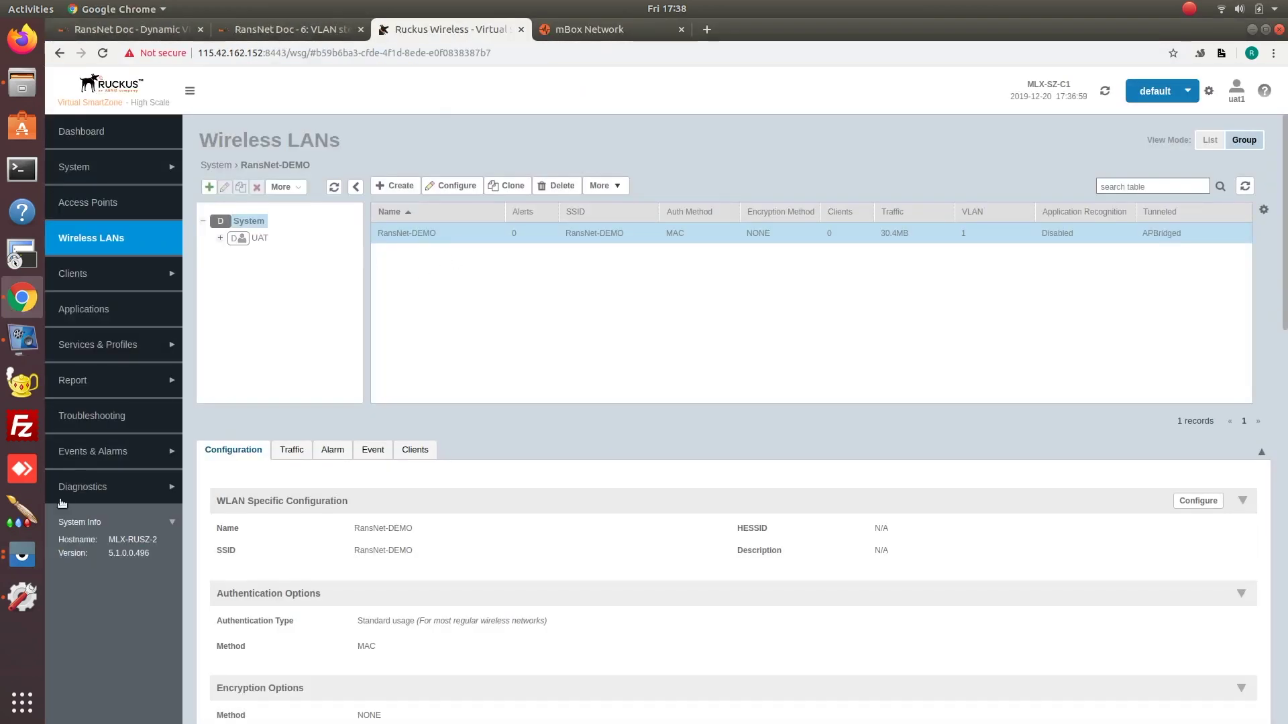
click(23, 555)
click(146, 486)
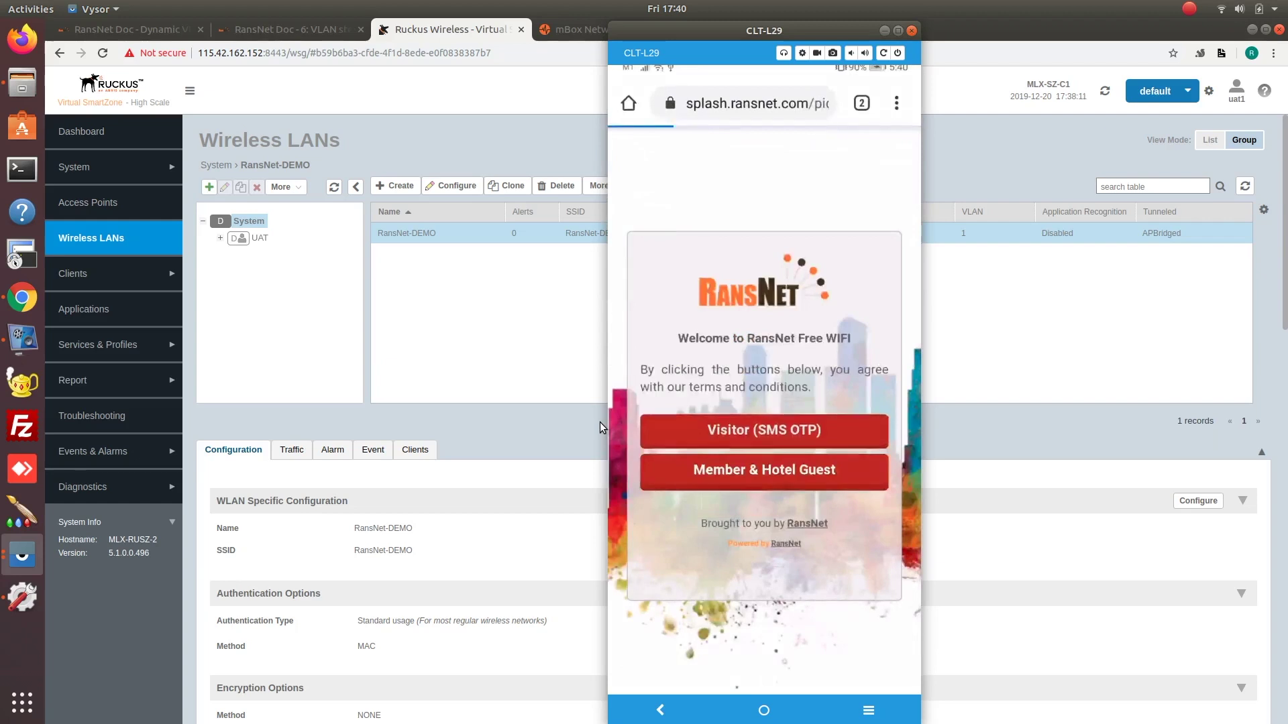
Enter the visitor's mobile number, accept the terms and request the SMS one-time PIN.
text(92746928)
key(Tab)
key(space)
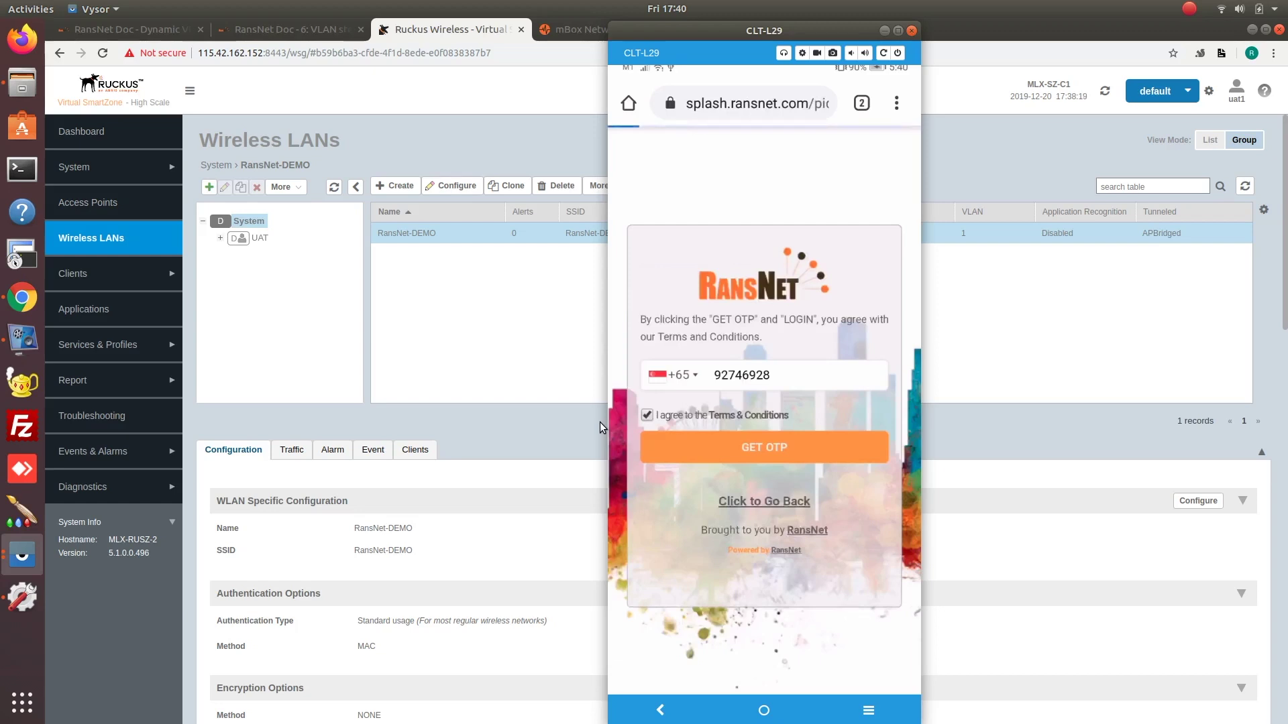
key(Return)
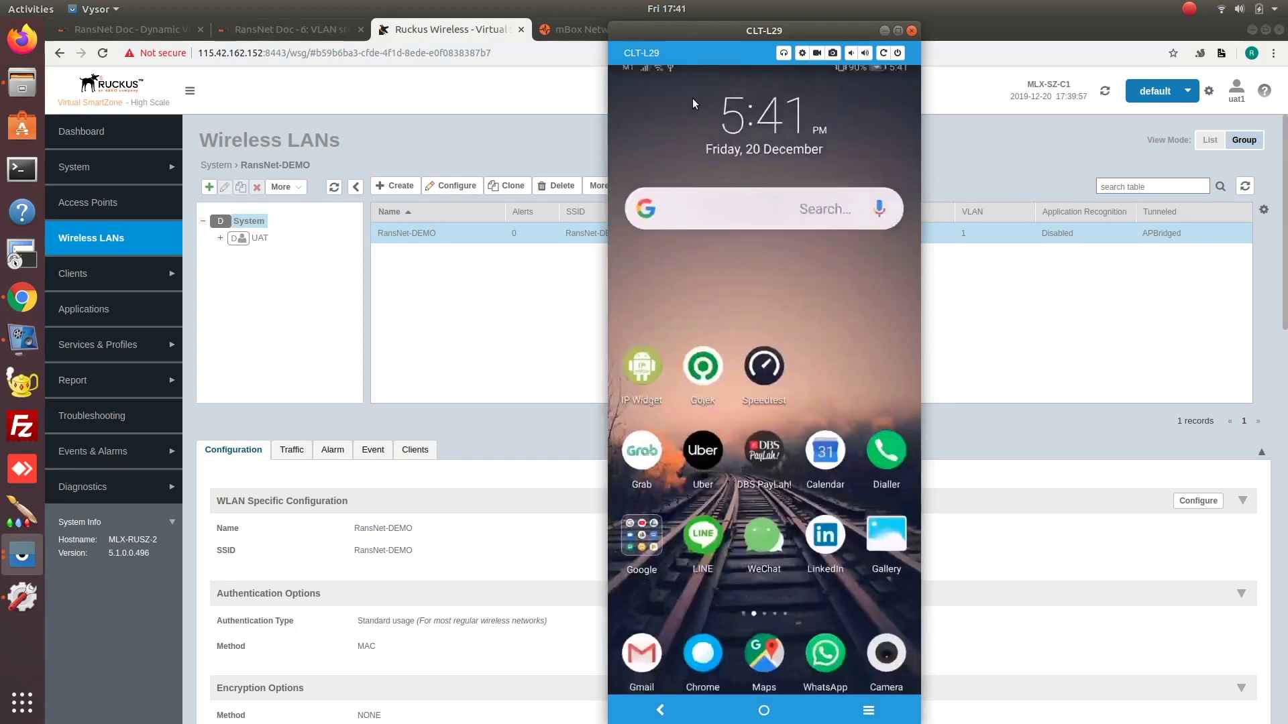
Check the phone's IP details, then highlight Visitor vlan101's 172.17.0.1/16 subnet on the gateway.
click(692, 98)
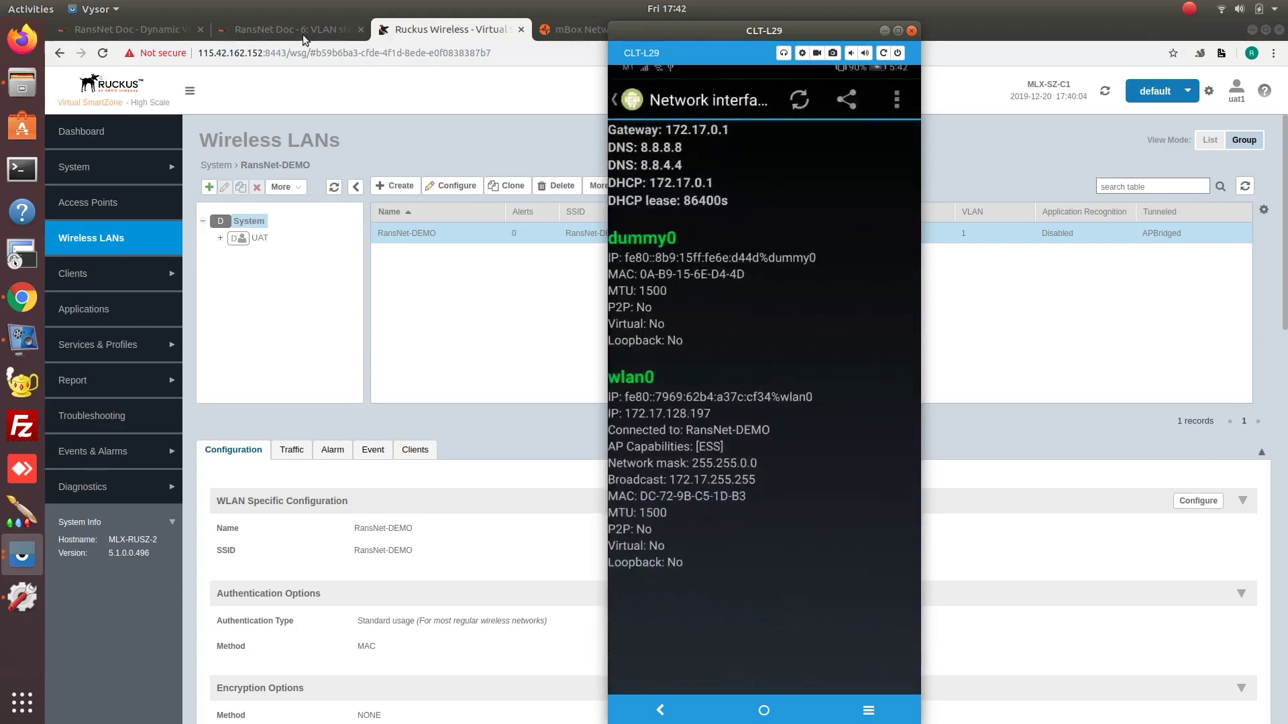
click(572, 33)
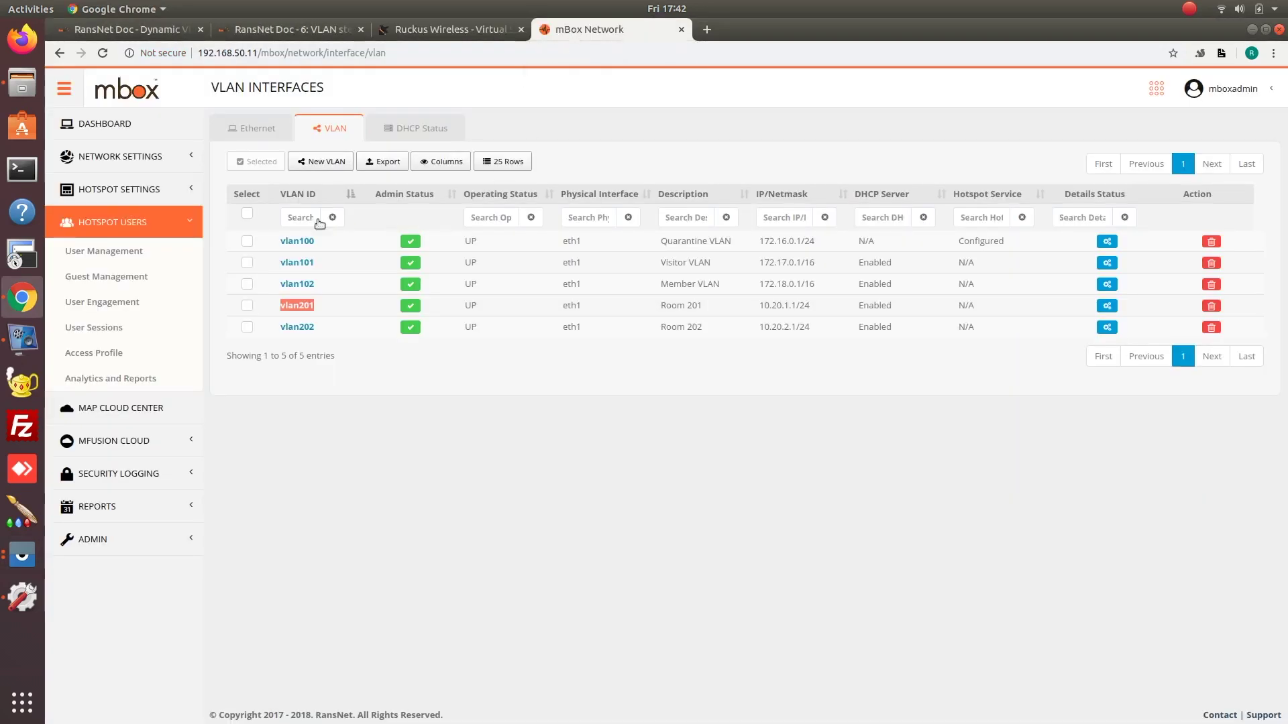
drag(760, 266, 818, 265)
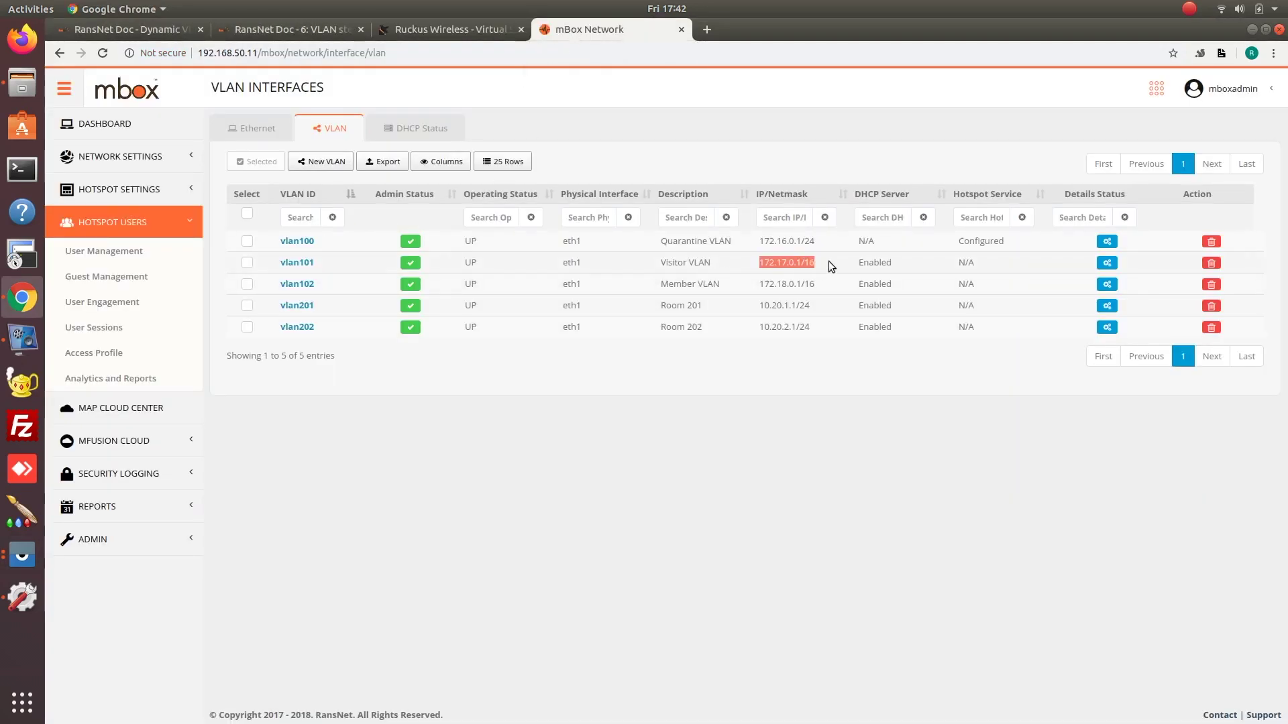
Run Speedtest on the mirrored phone and move its Vysor window to the left edge.
click(22, 555)
click(143, 487)
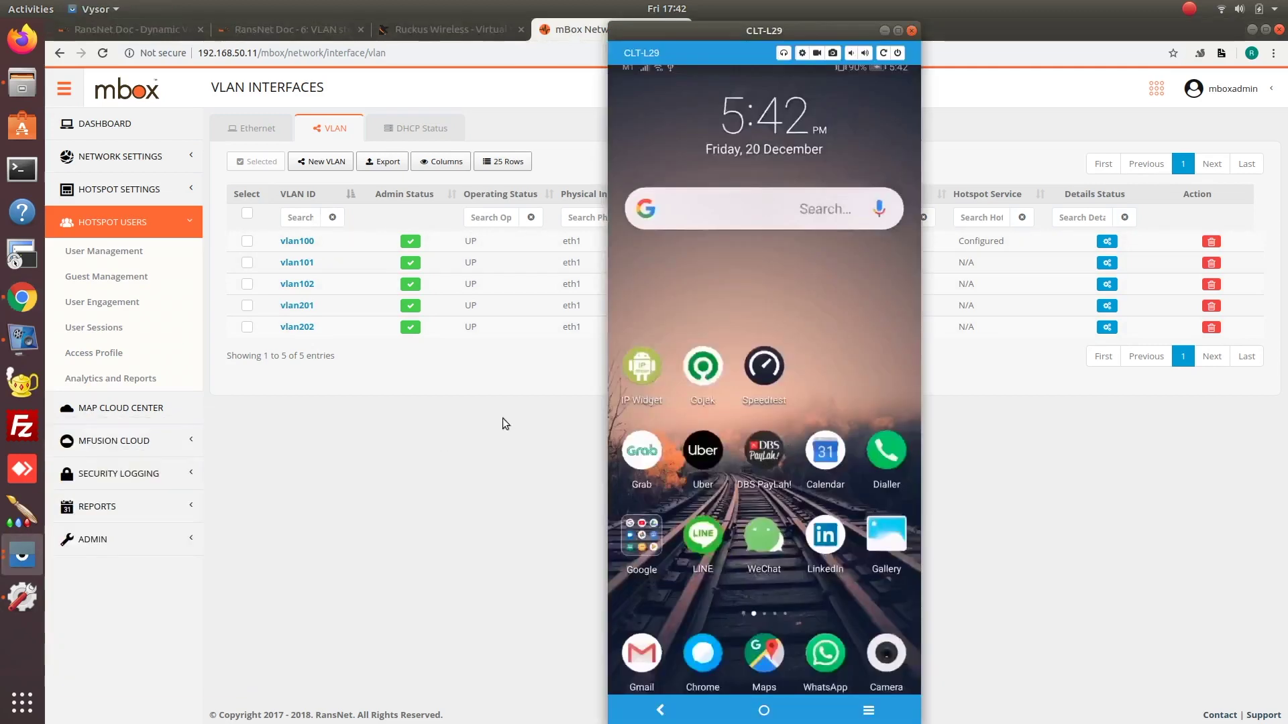
click(746, 385)
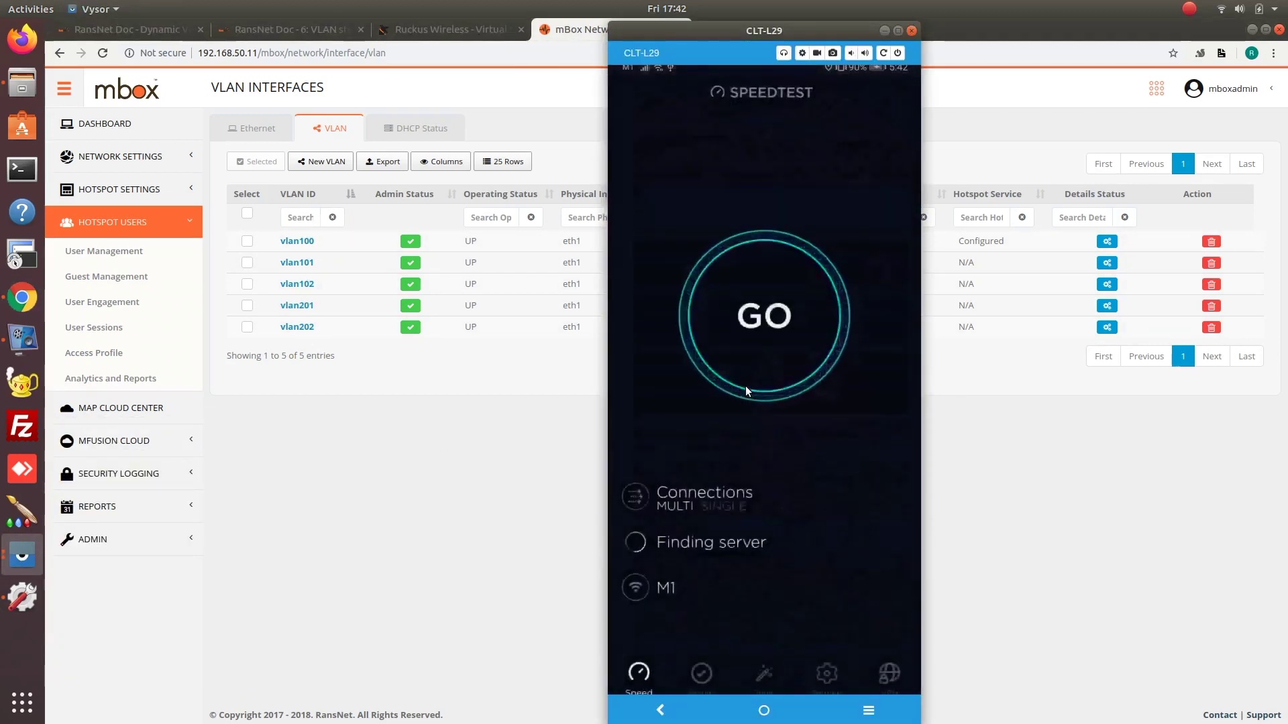
click(746, 385)
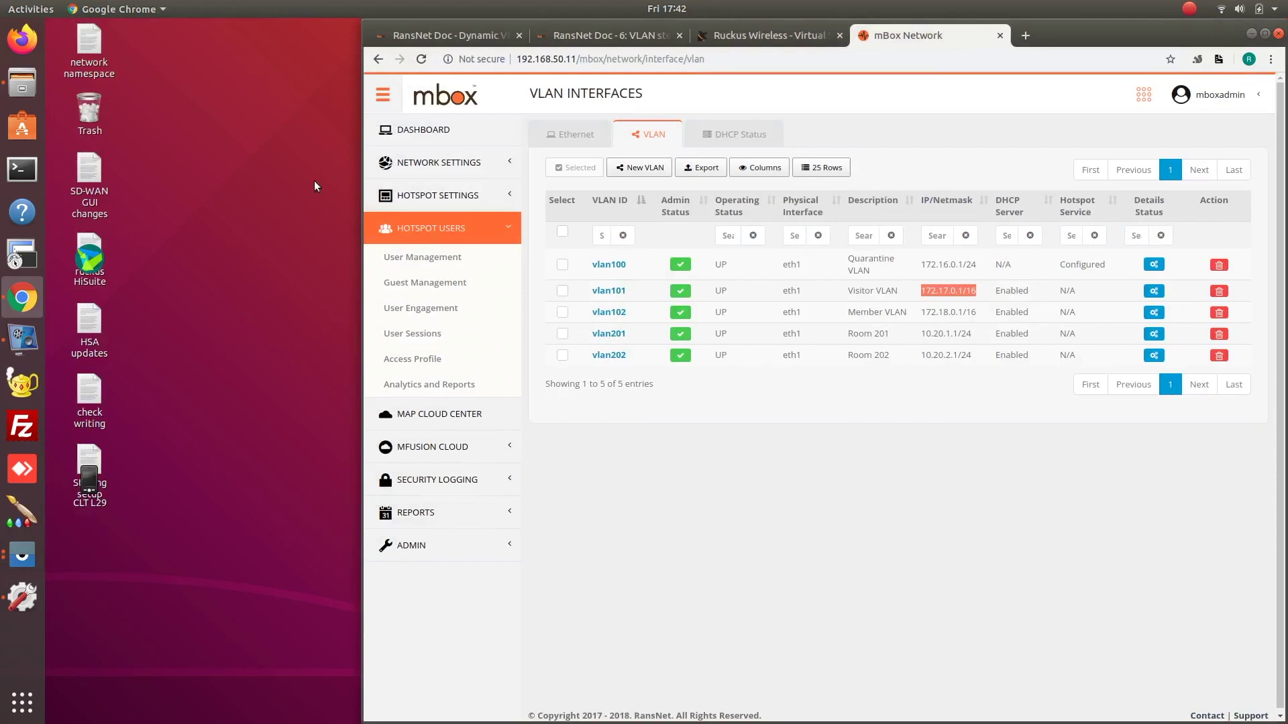
click(22, 554)
click(158, 487)
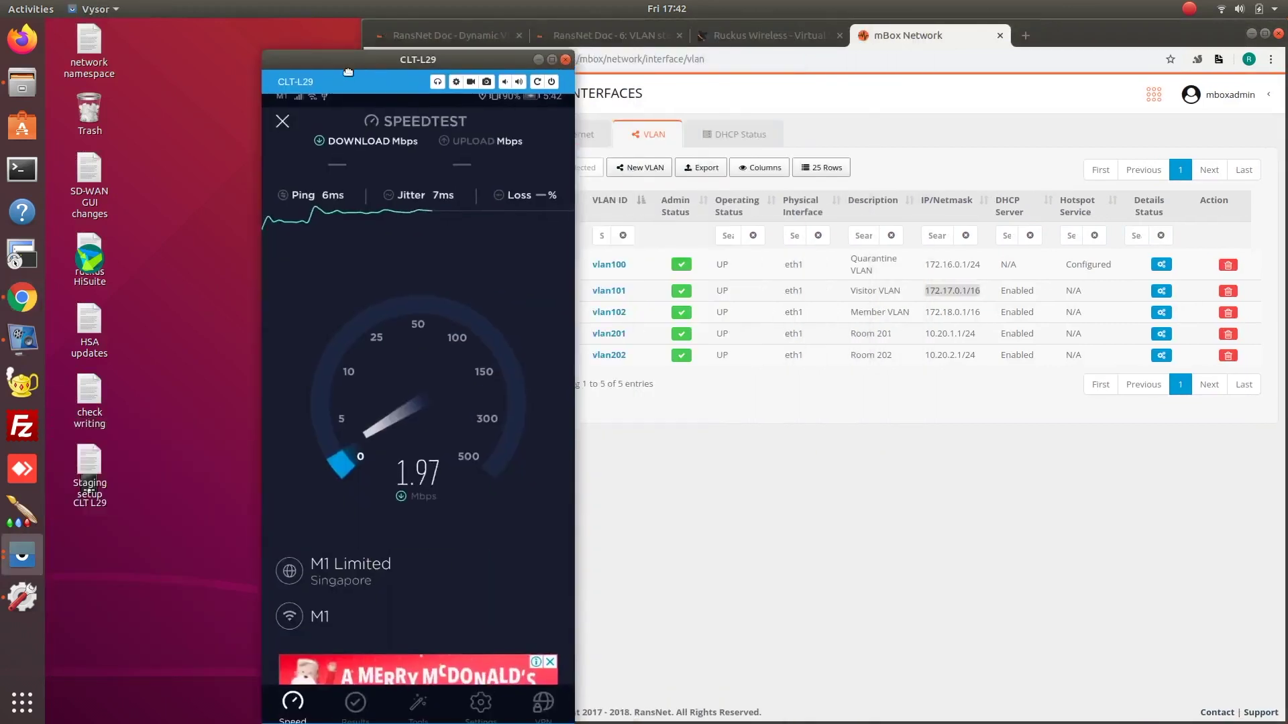
drag(328, 70, 205, 34)
click(411, 359)
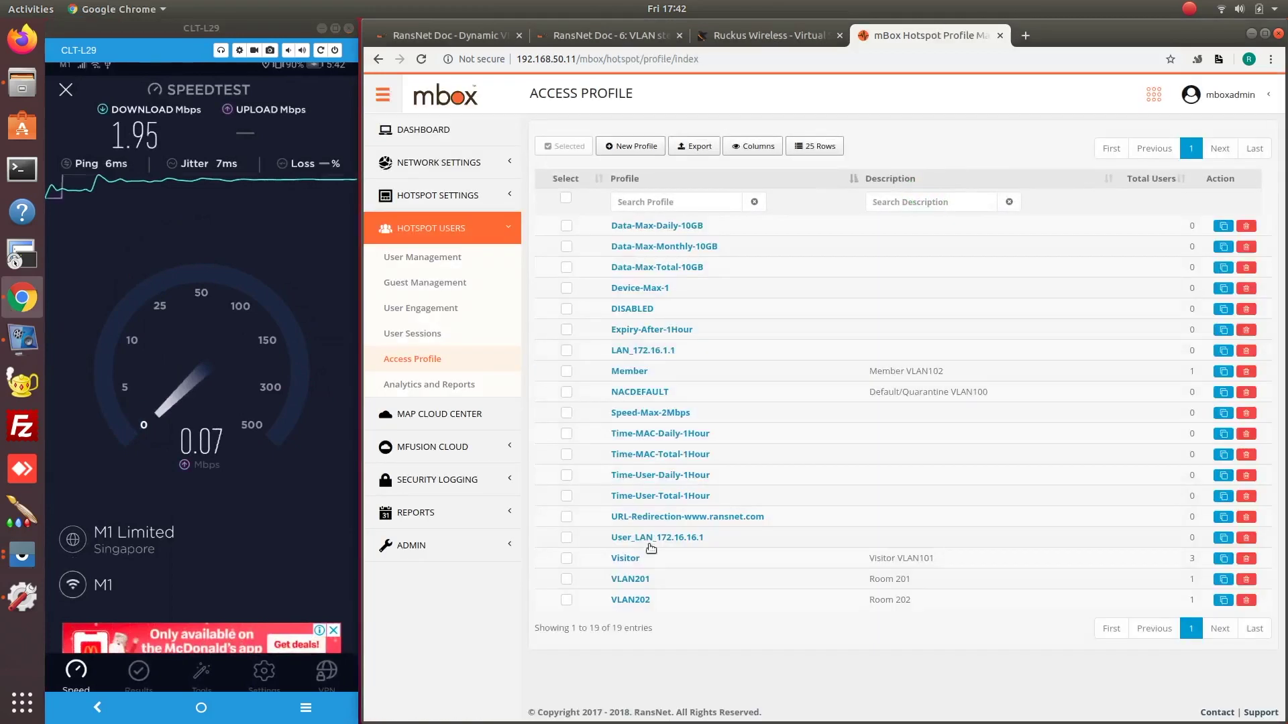
click(625, 558)
click(695, 141)
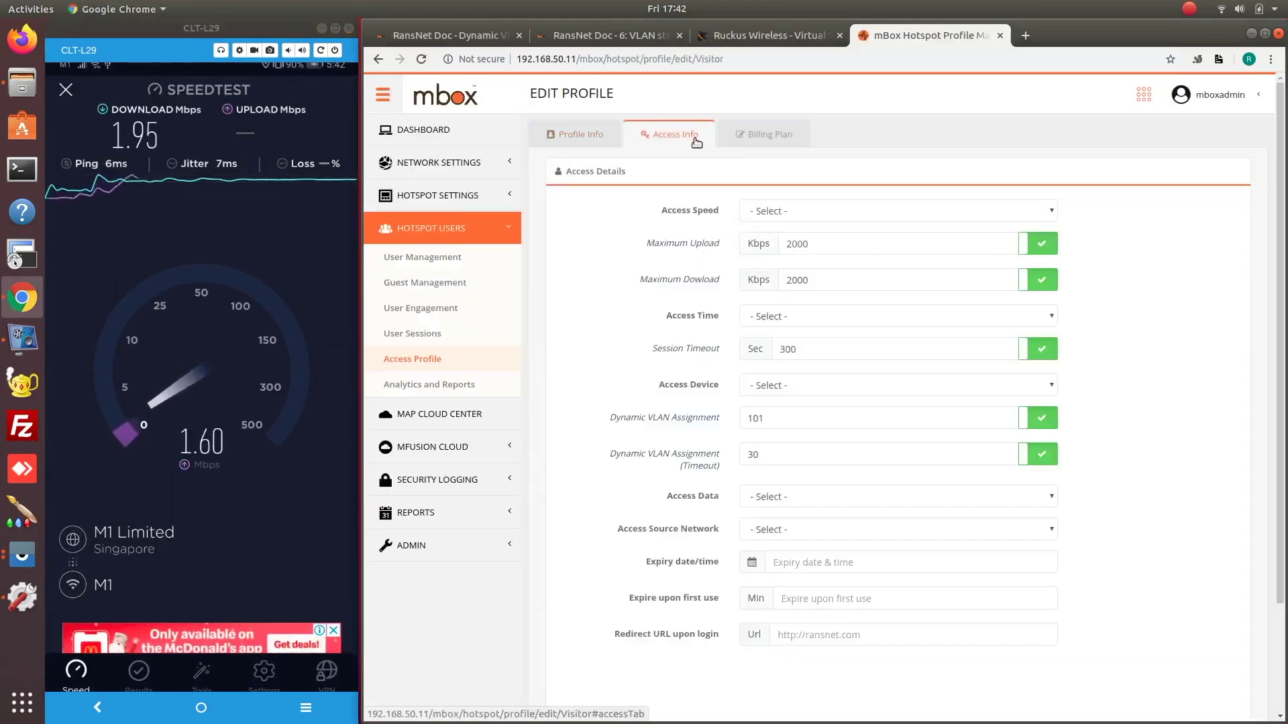
key(Tab)
key(Tab)
key(Tab)
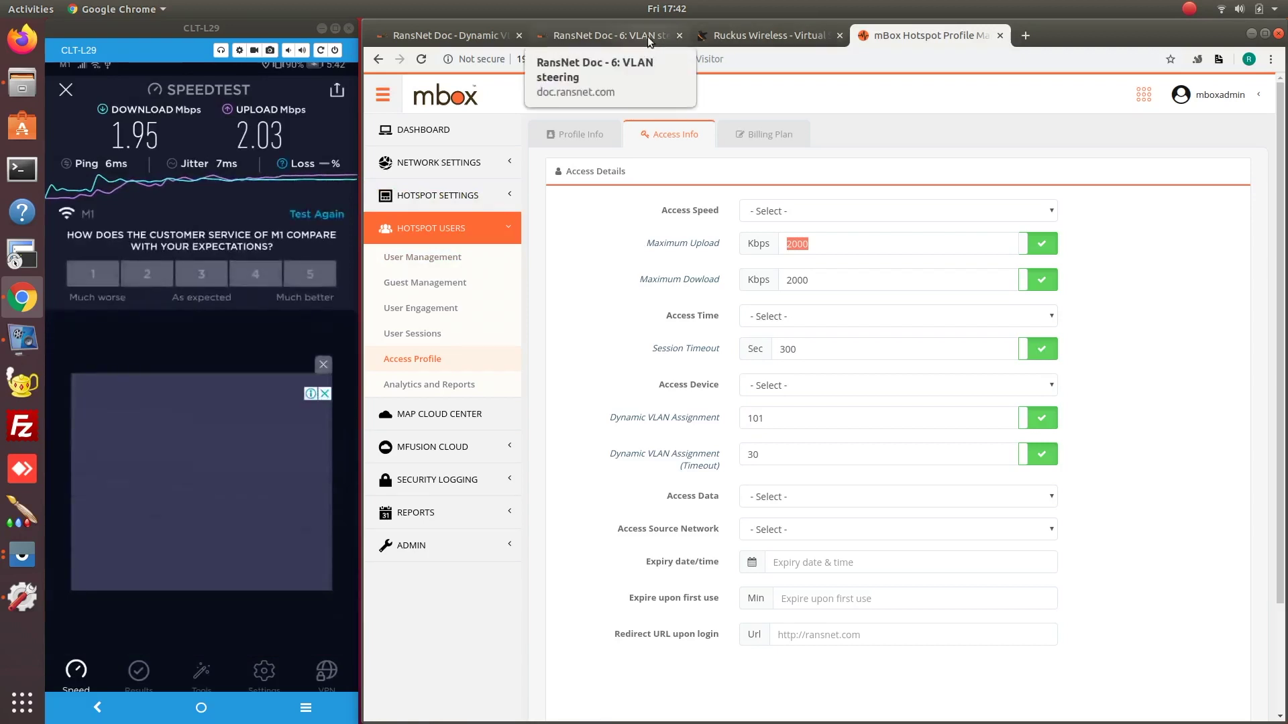
click(647, 36)
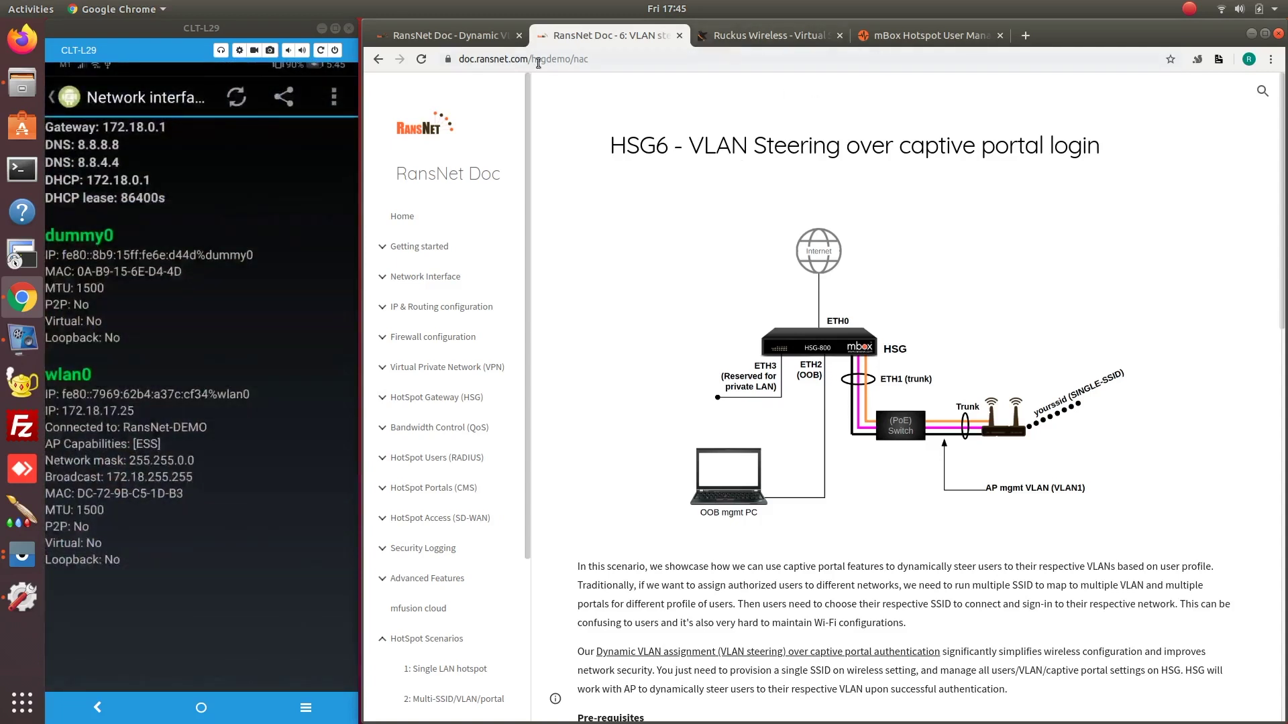
click(939, 40)
click(442, 161)
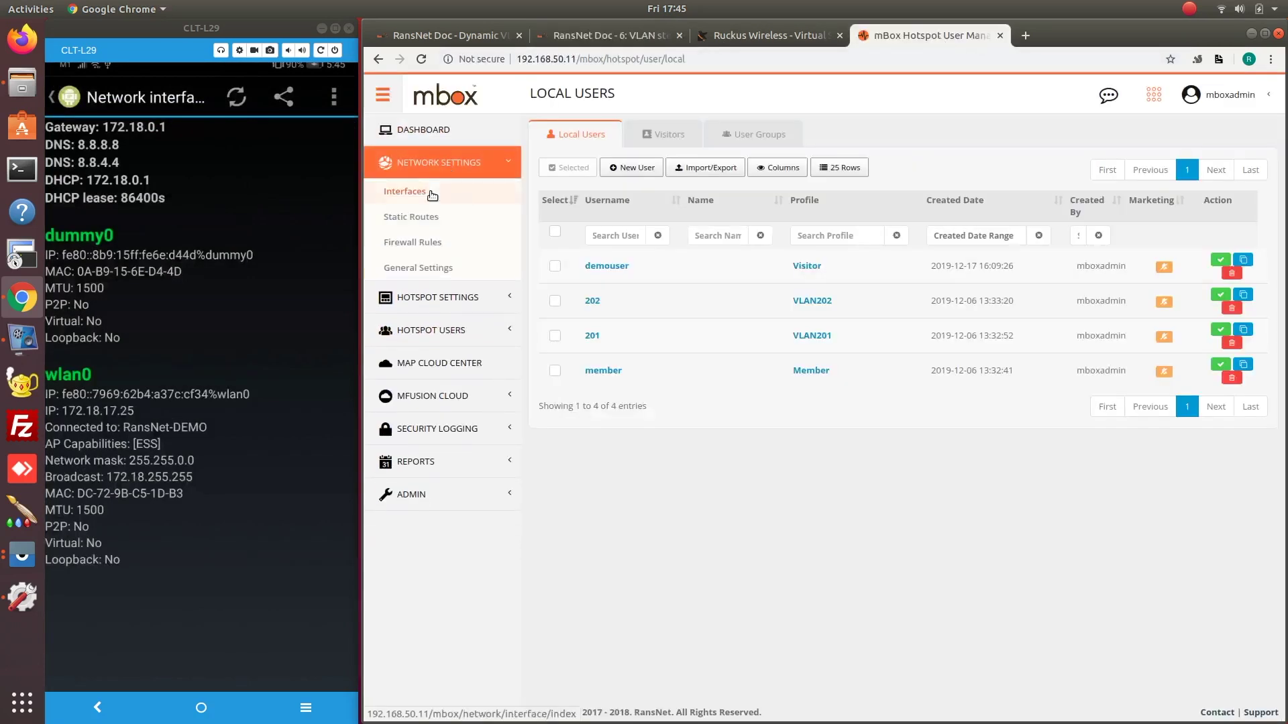
click(423, 189)
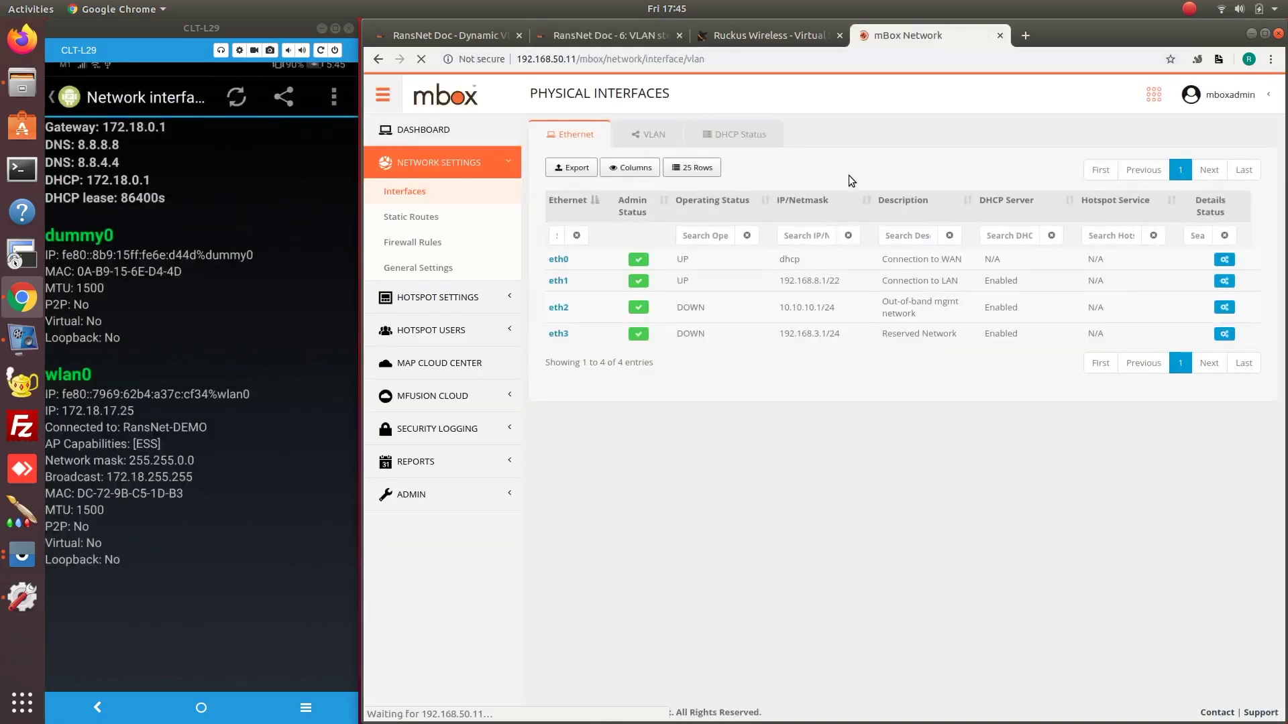
click(647, 135)
drag(980, 314, 838, 320)
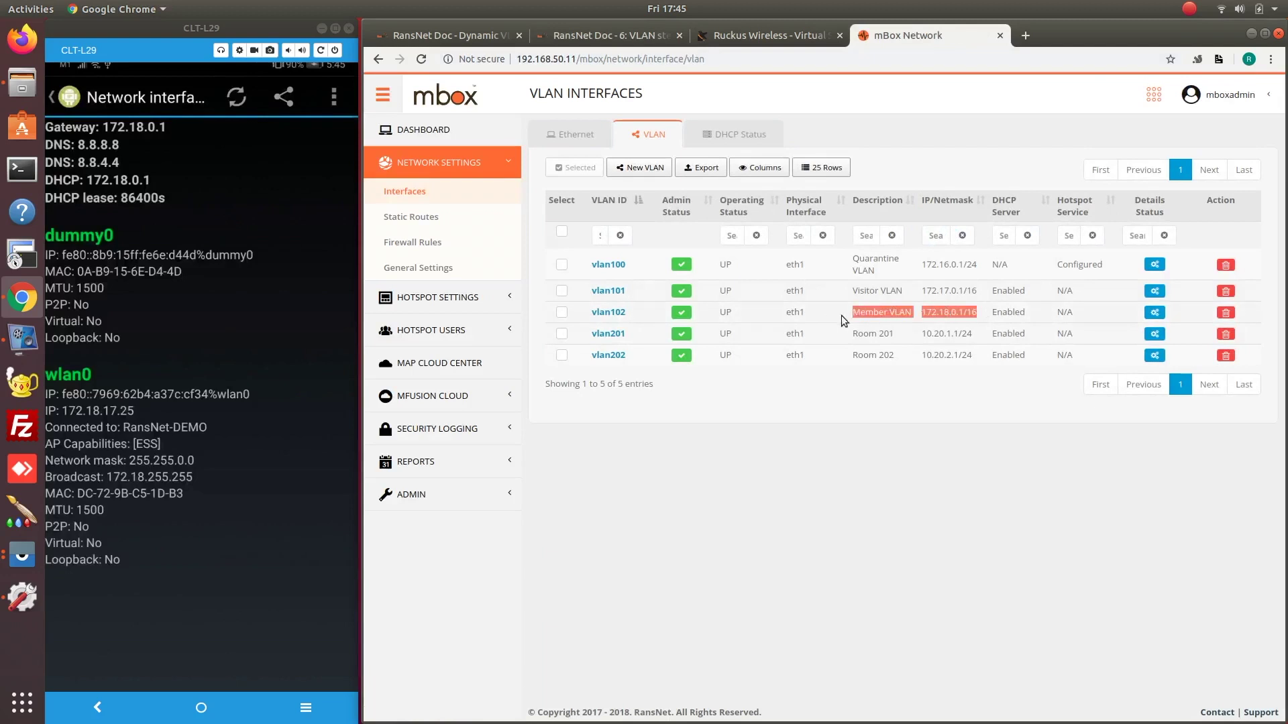
drag(726, 309, 719, 313)
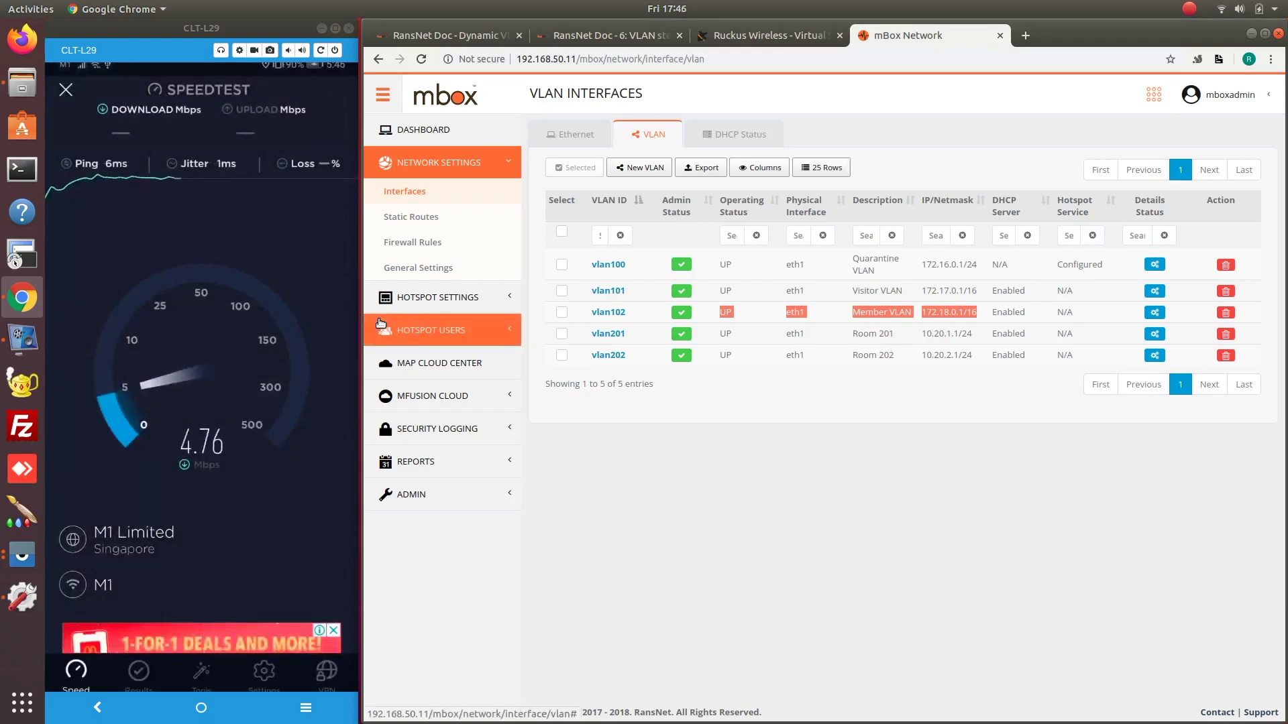
click(435, 323)
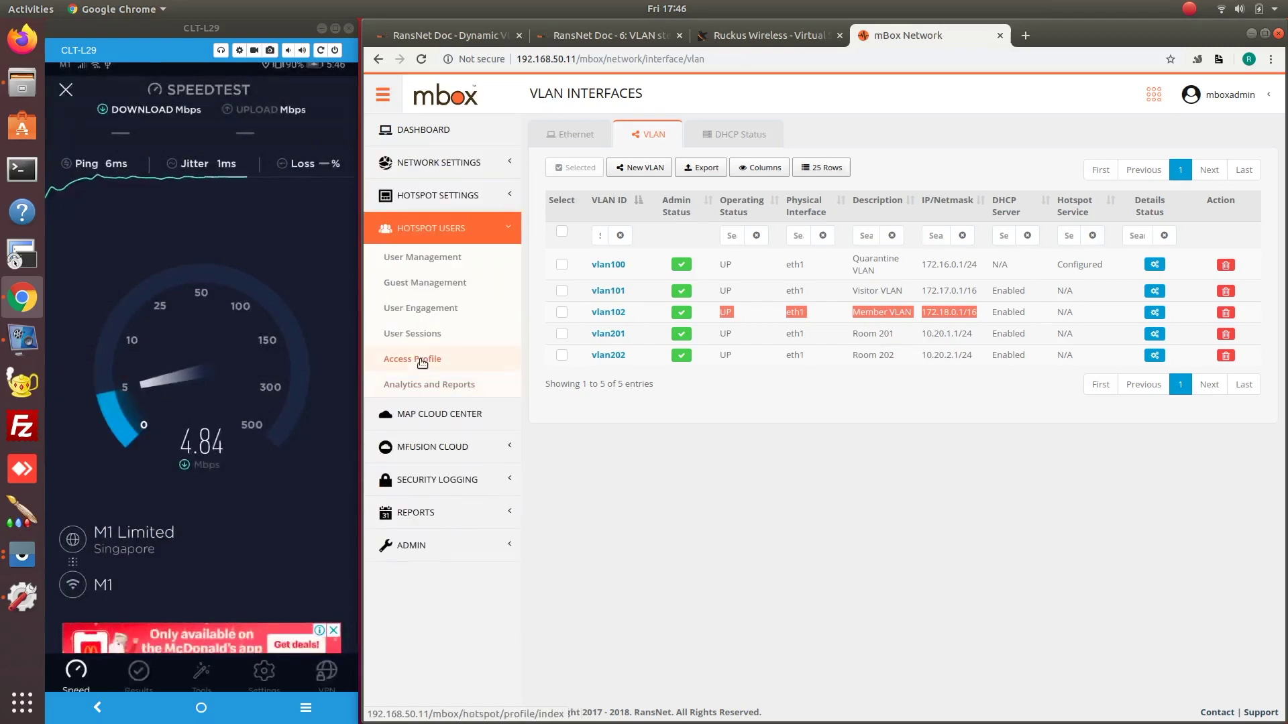
click(422, 359)
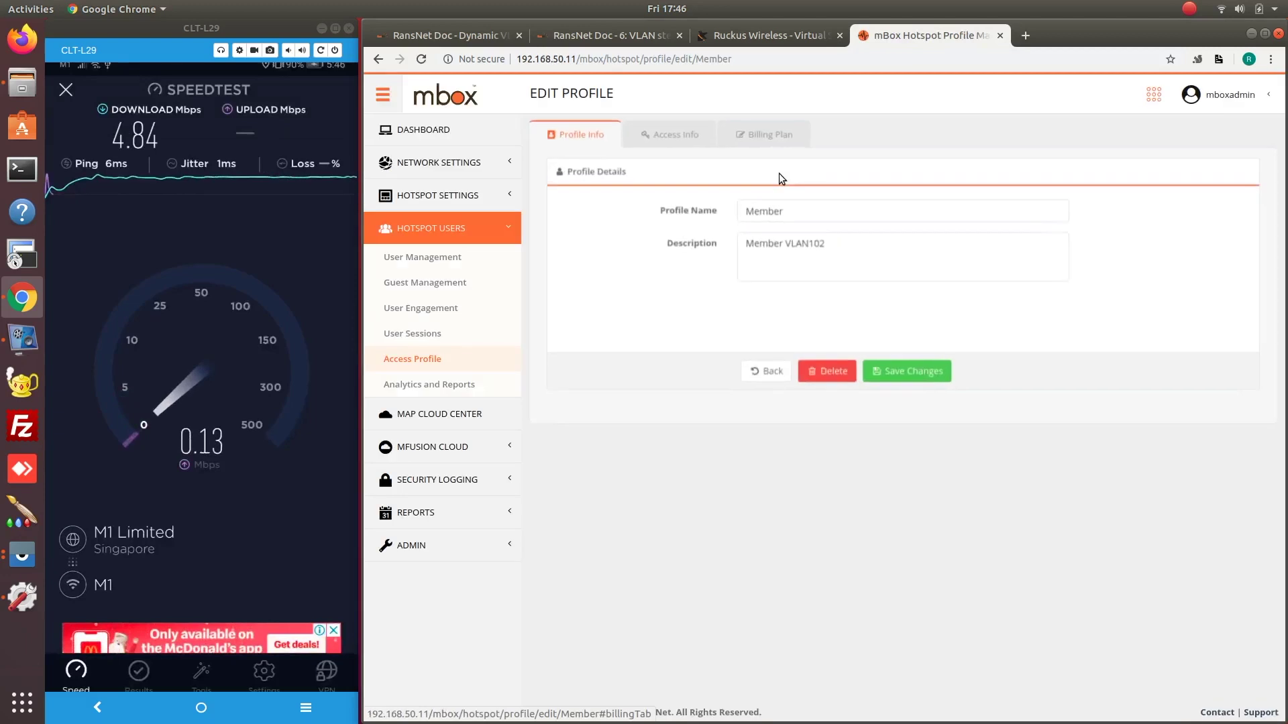
drag(860, 244, 602, 244)
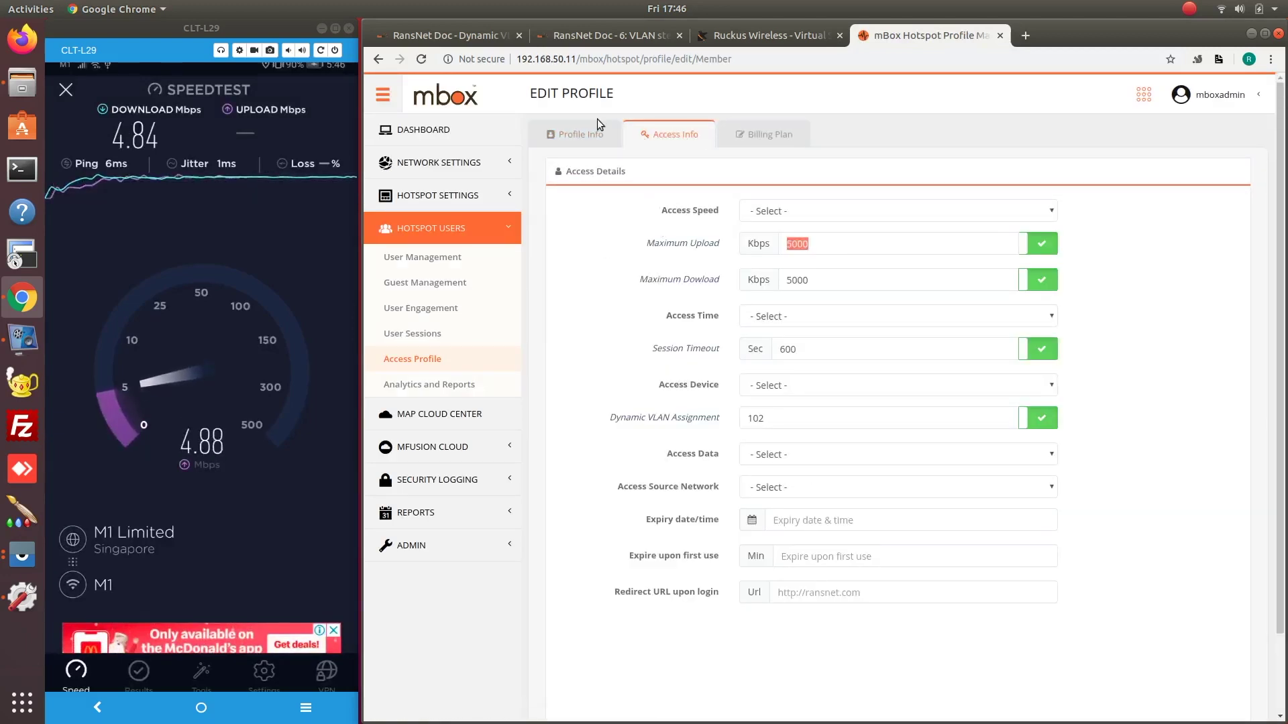
key(ctrl+2)
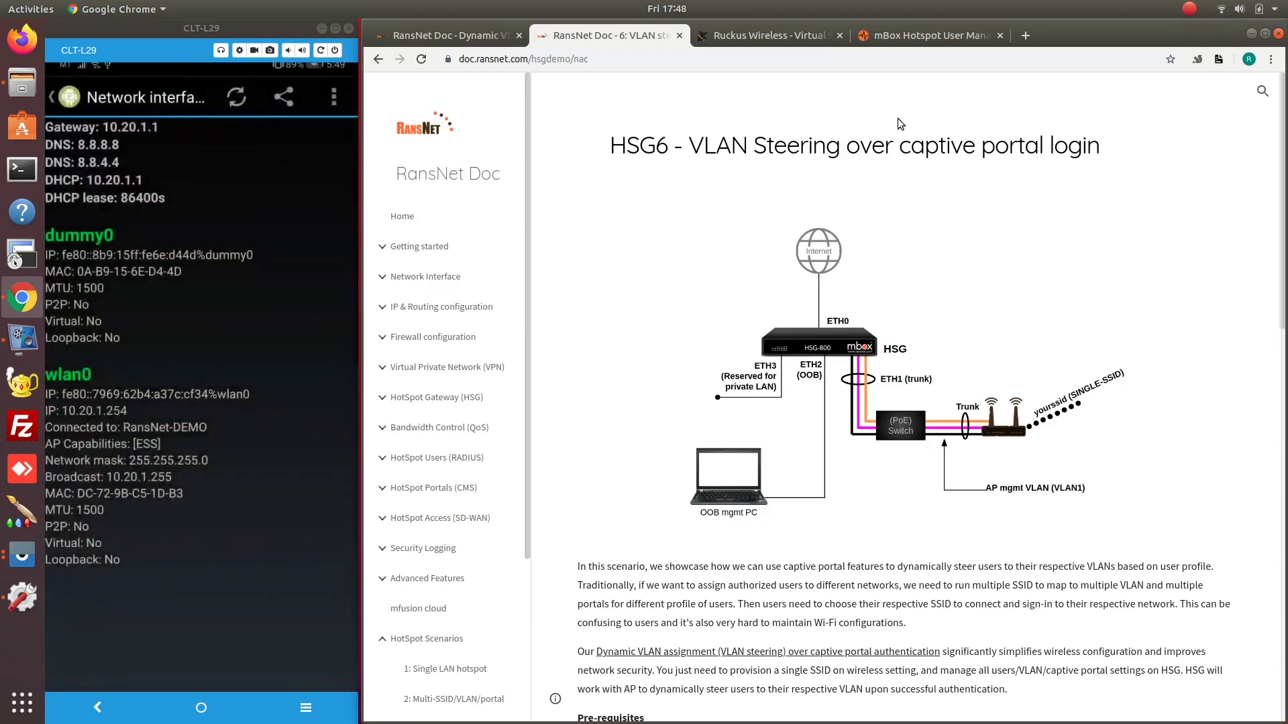
click(904, 32)
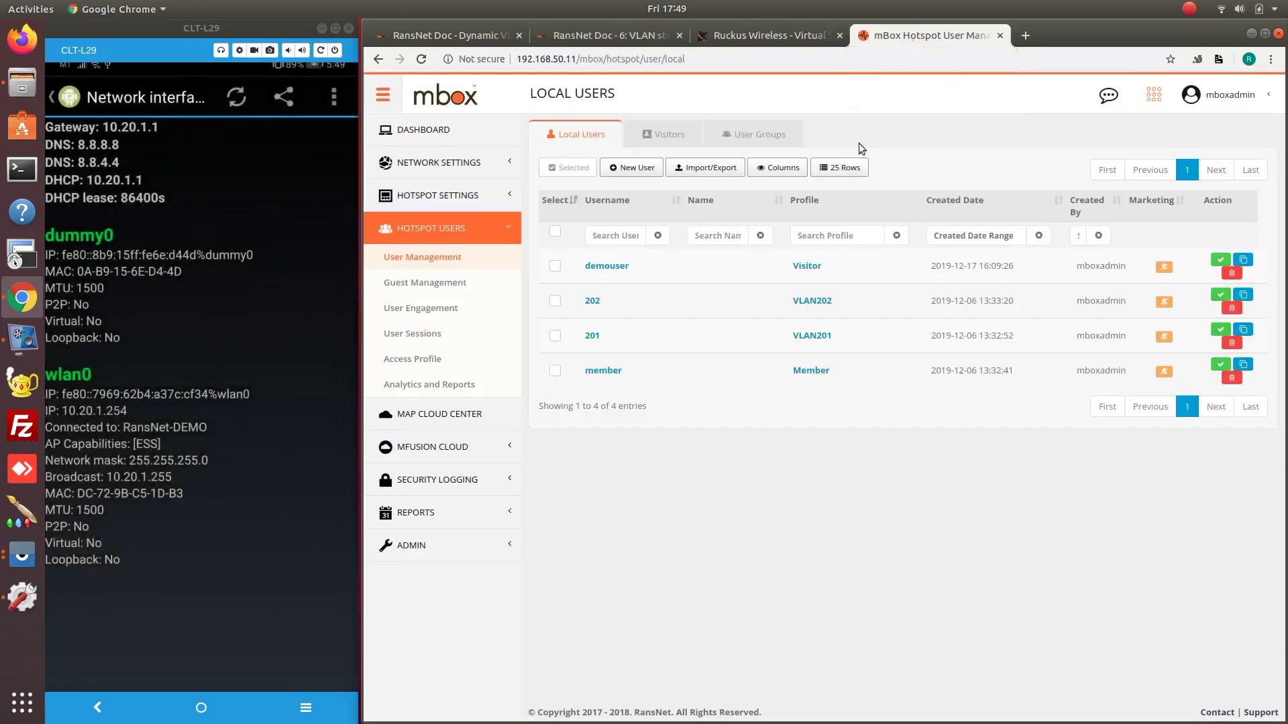
click(439, 163)
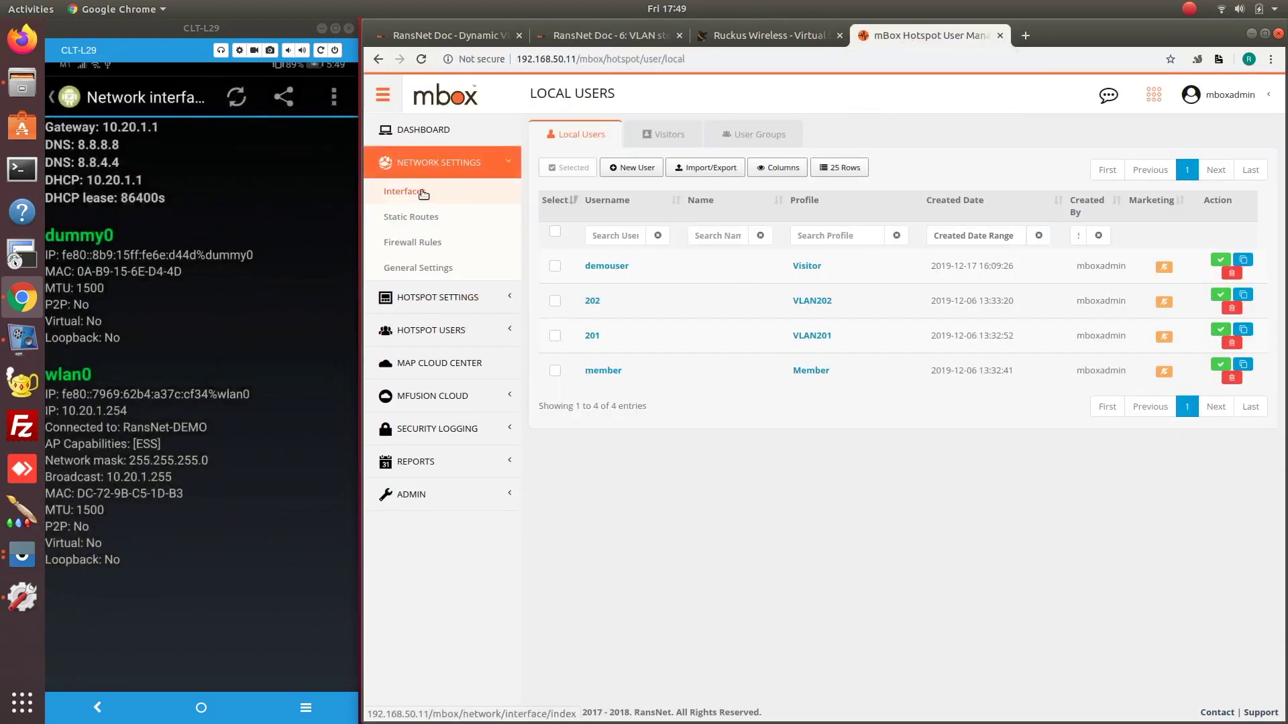
click(421, 192)
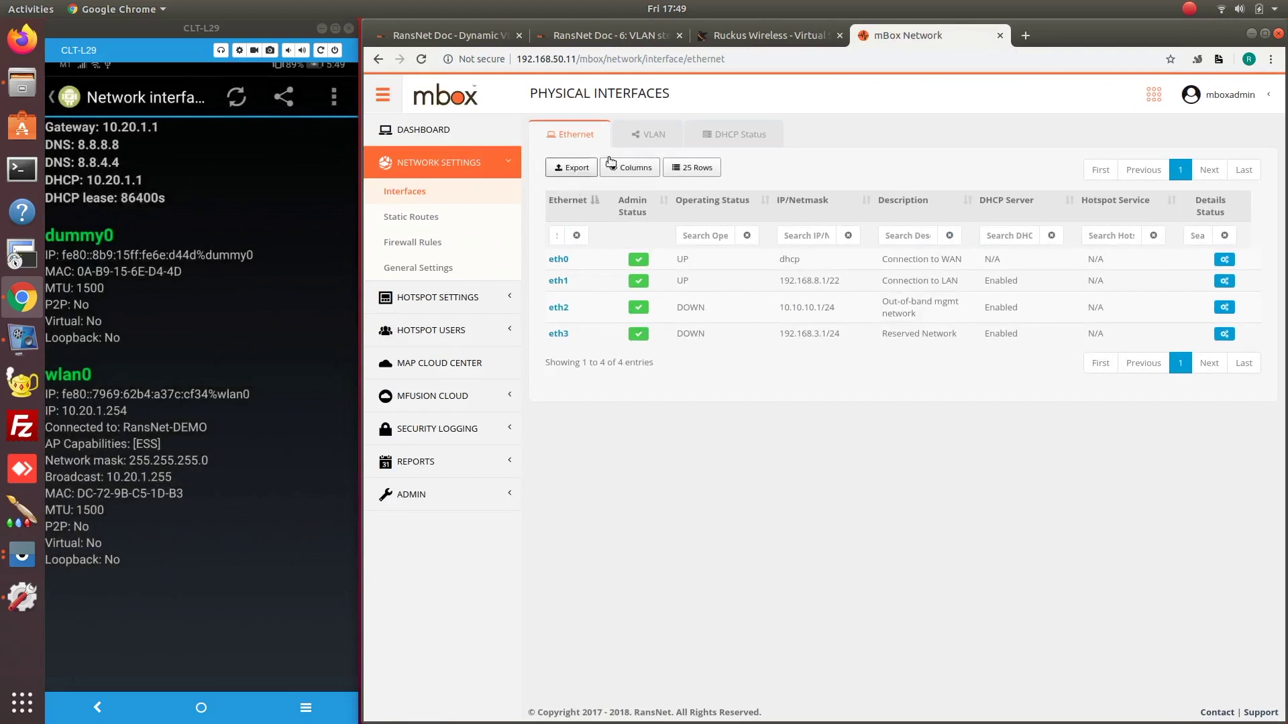
click(637, 136)
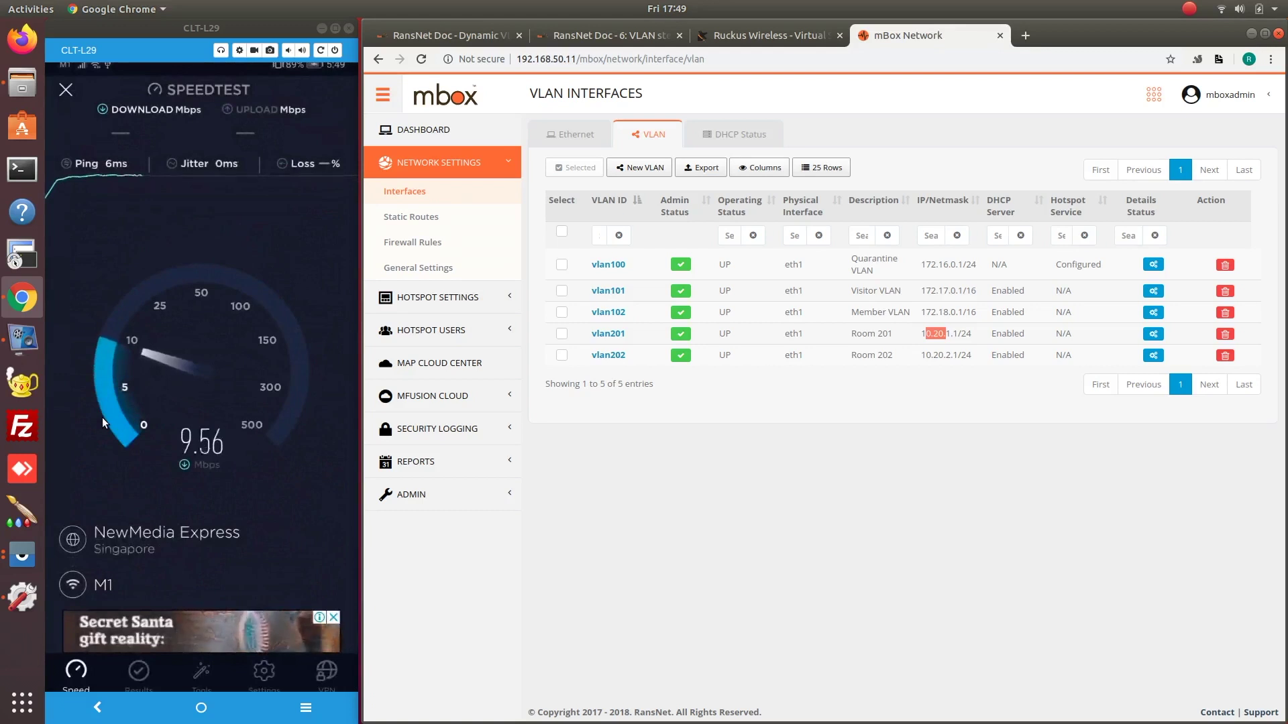
click(431, 330)
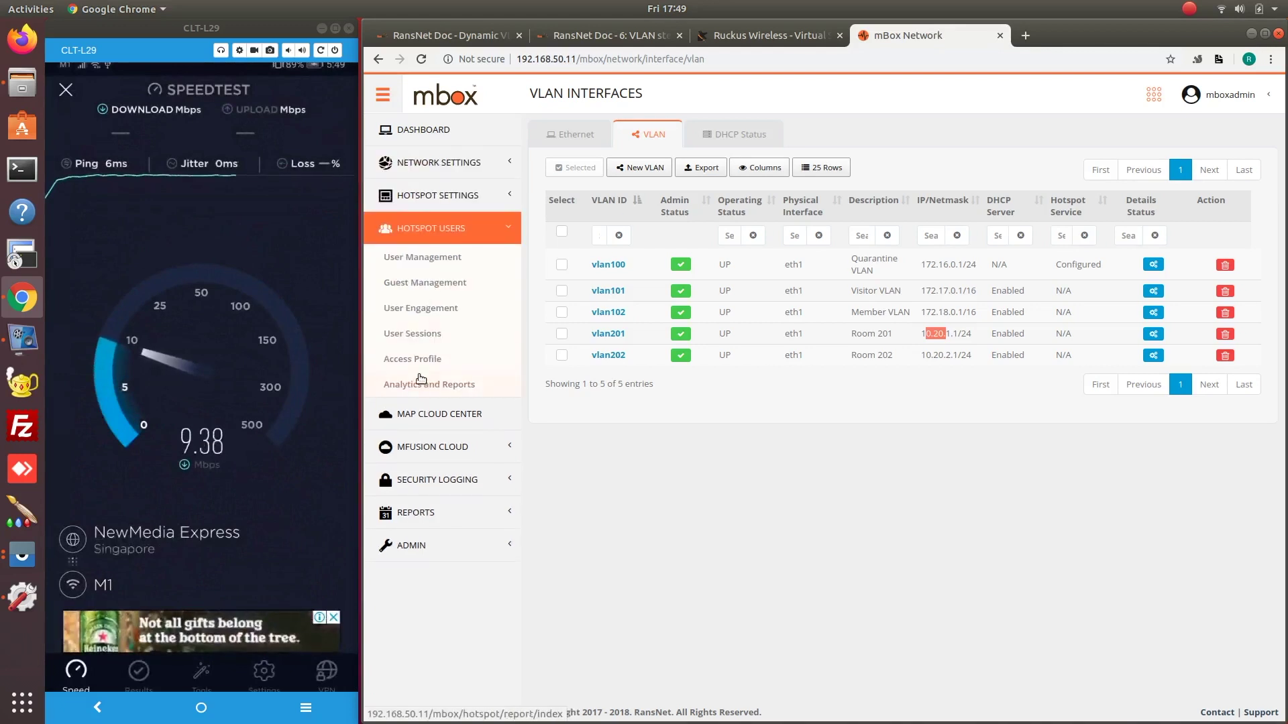
click(422, 358)
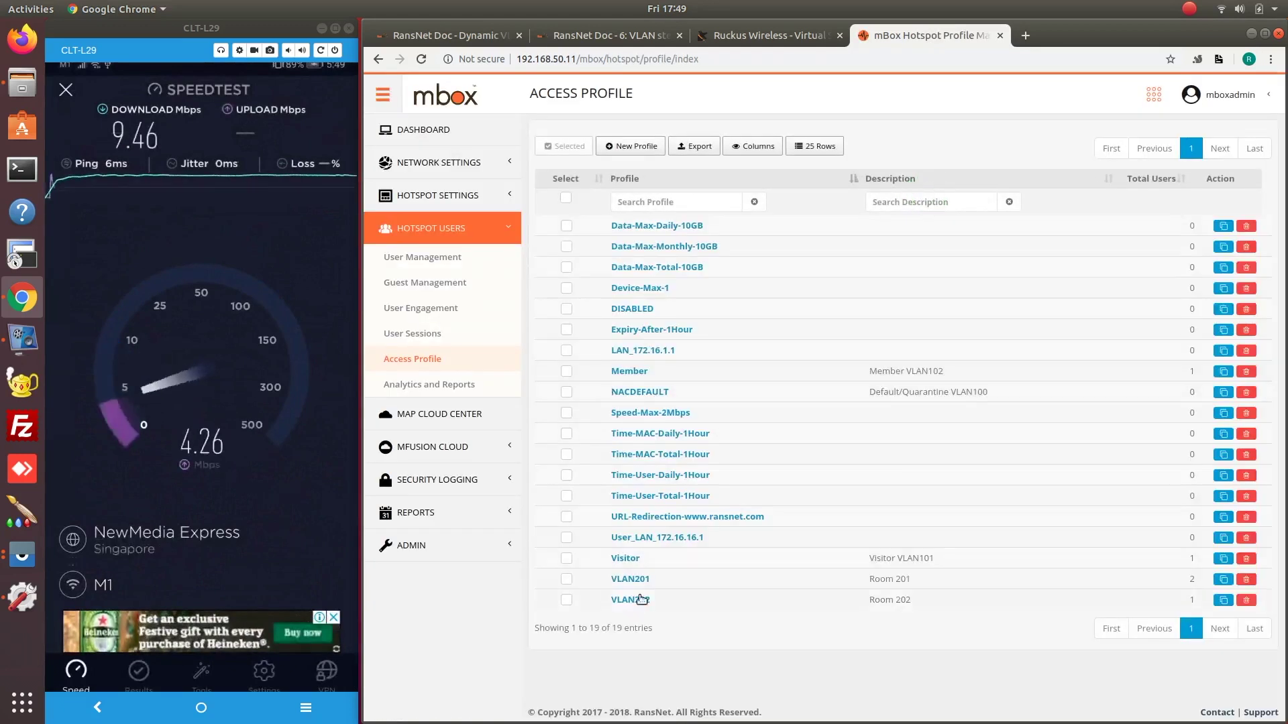
click(630, 579)
click(674, 135)
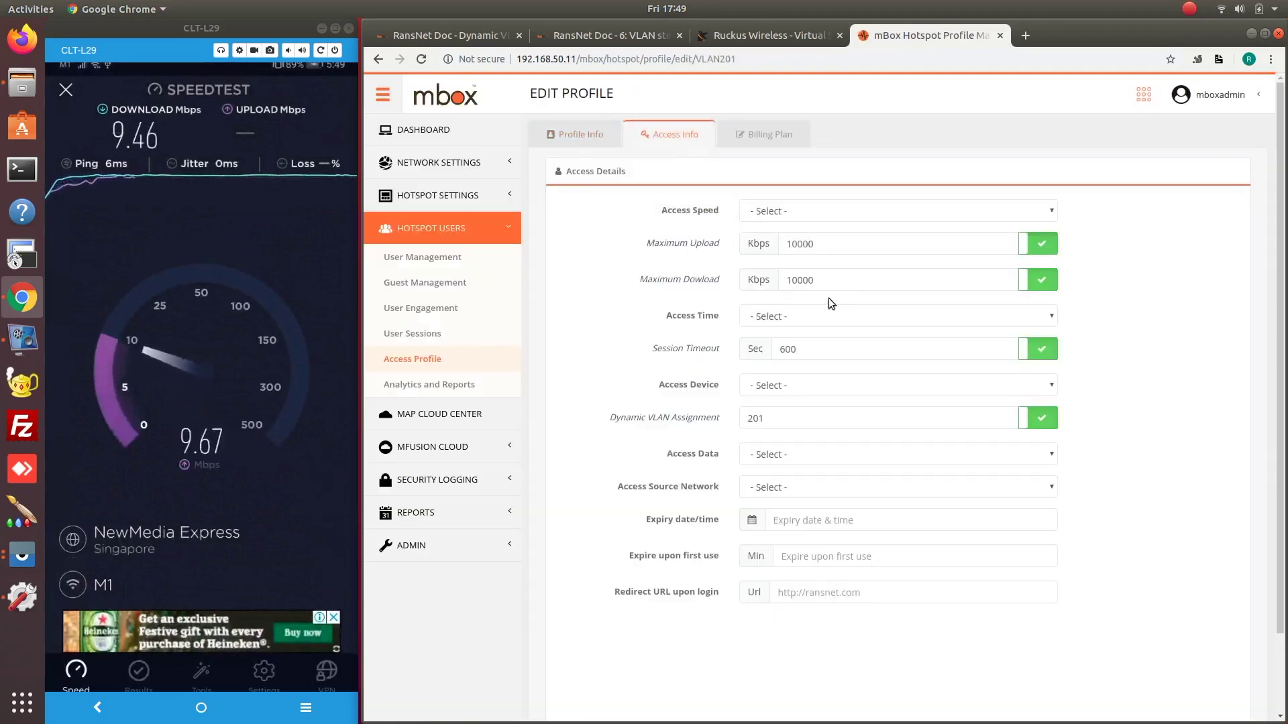
drag(832, 285, 770, 268)
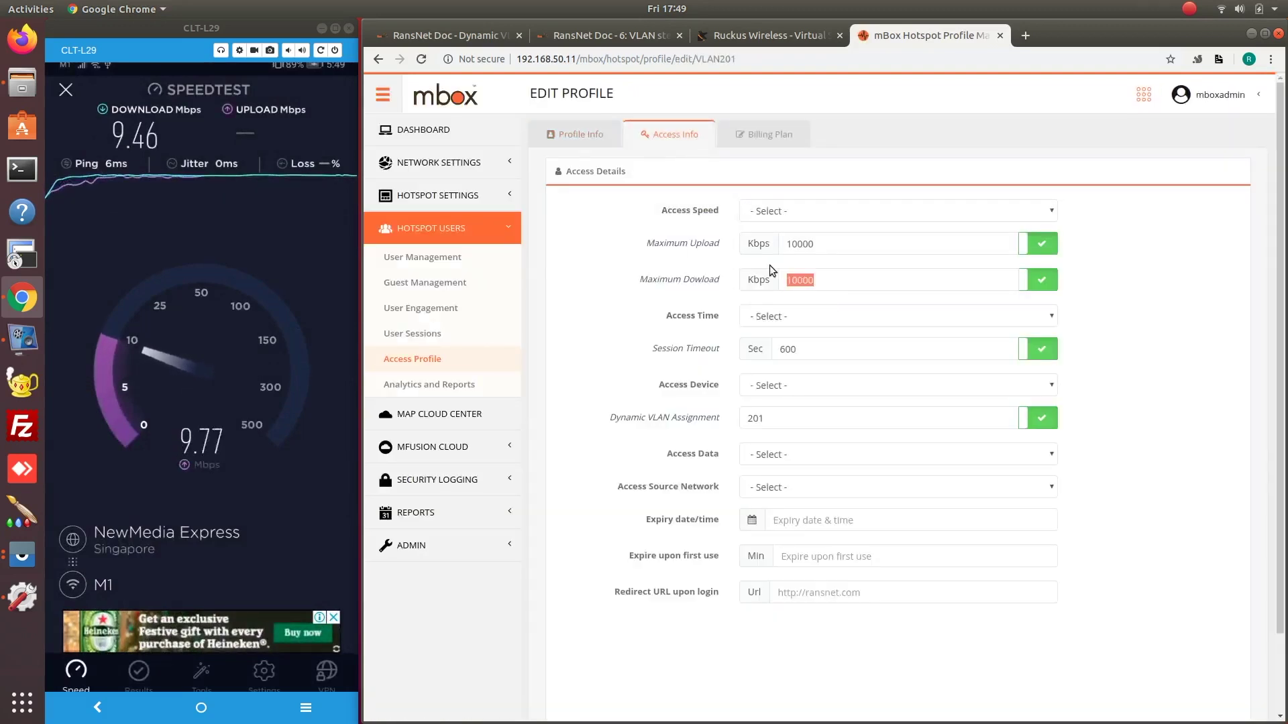